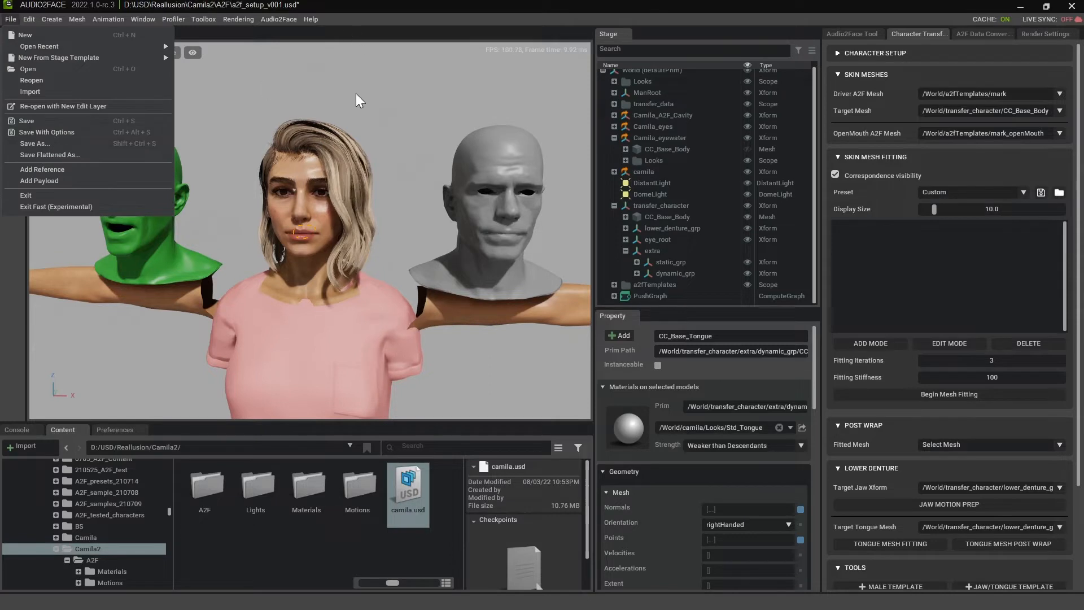
- Open the A2F folder inside Camila2 in the content browser
left_click(404, 113)
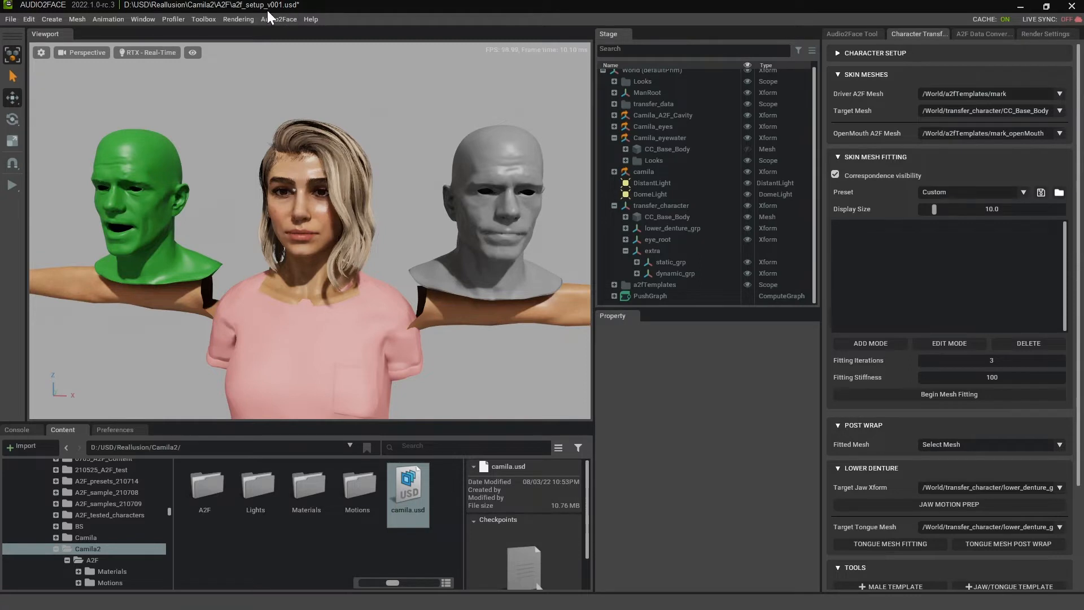
left_click(102, 561)
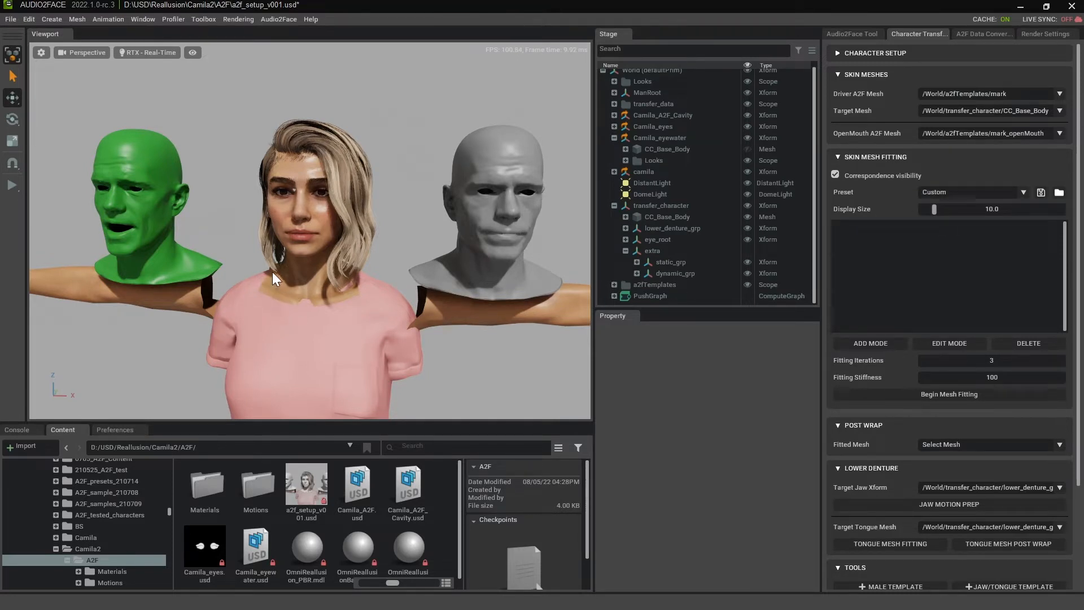
- Apply the Reallusion CC3 Plus skin mesh fitting preset and load its premade fitted mesh points
left_click(1024, 192)
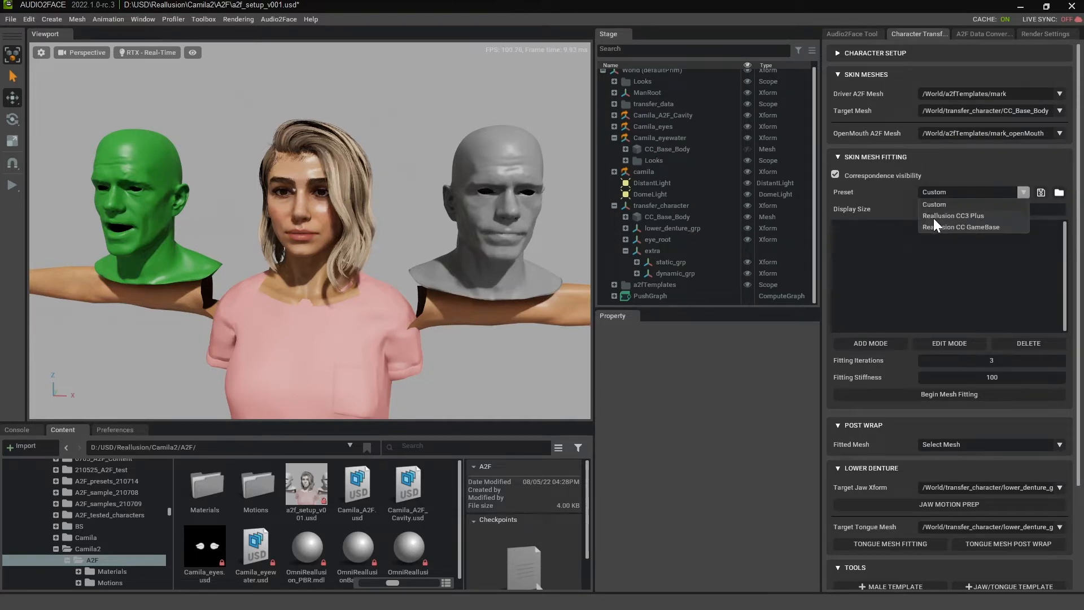
left_click(980, 214)
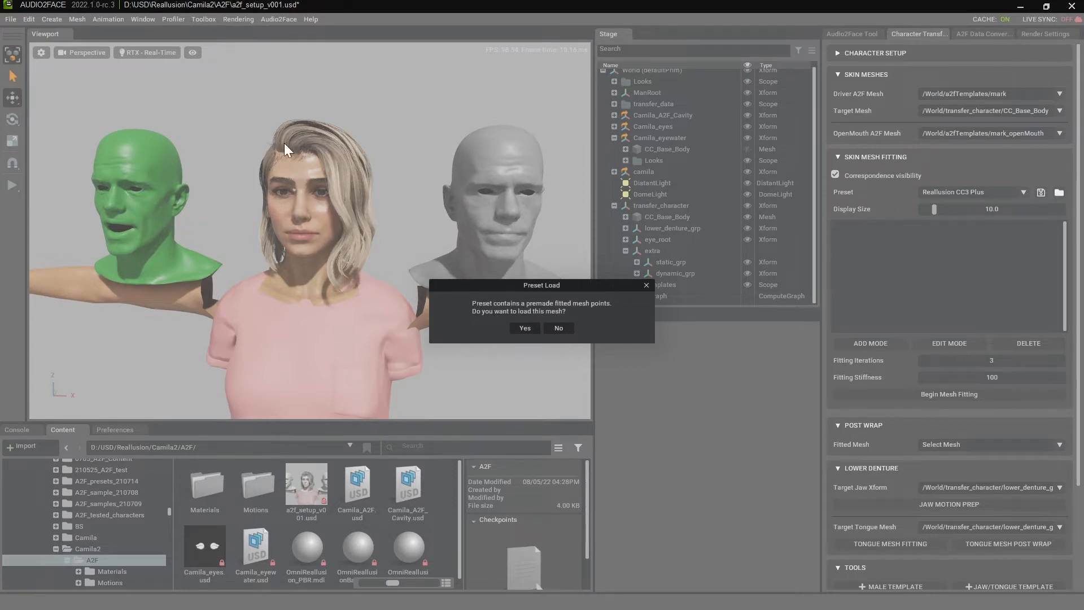
left_click(529, 329)
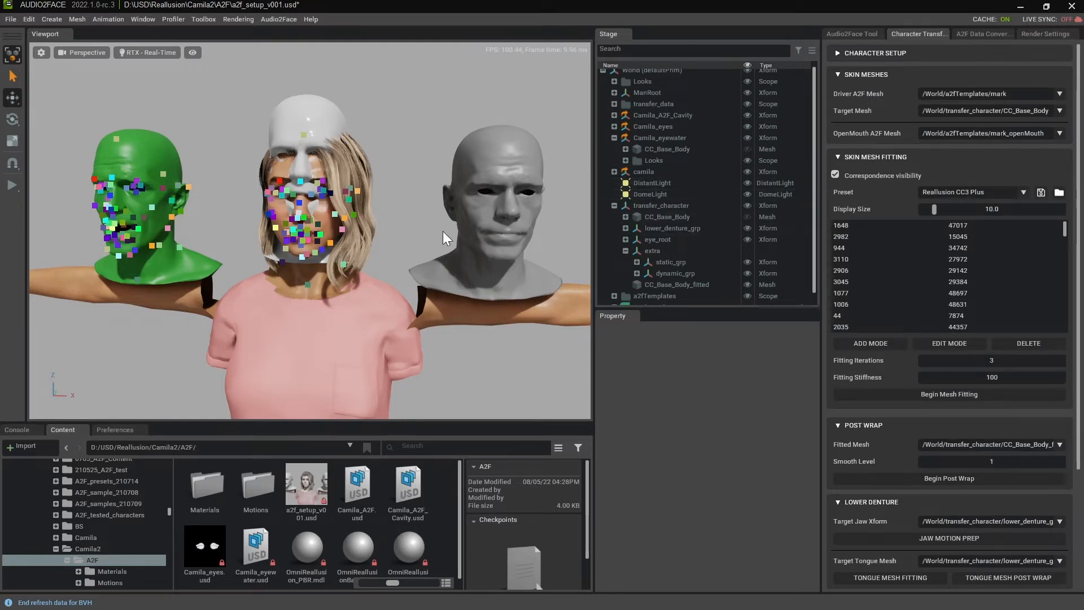
- Hide the correspondence points and run Post Wrap on the fitted CC_Base_Body mesh
left_click(835, 175)
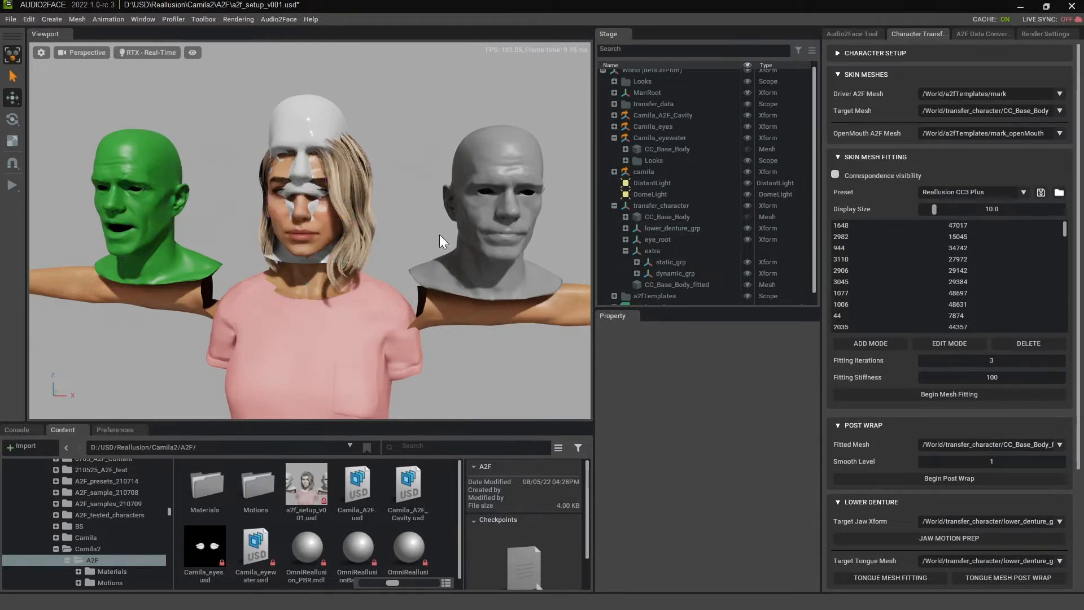
scroll(1025, 311, "down", 3)
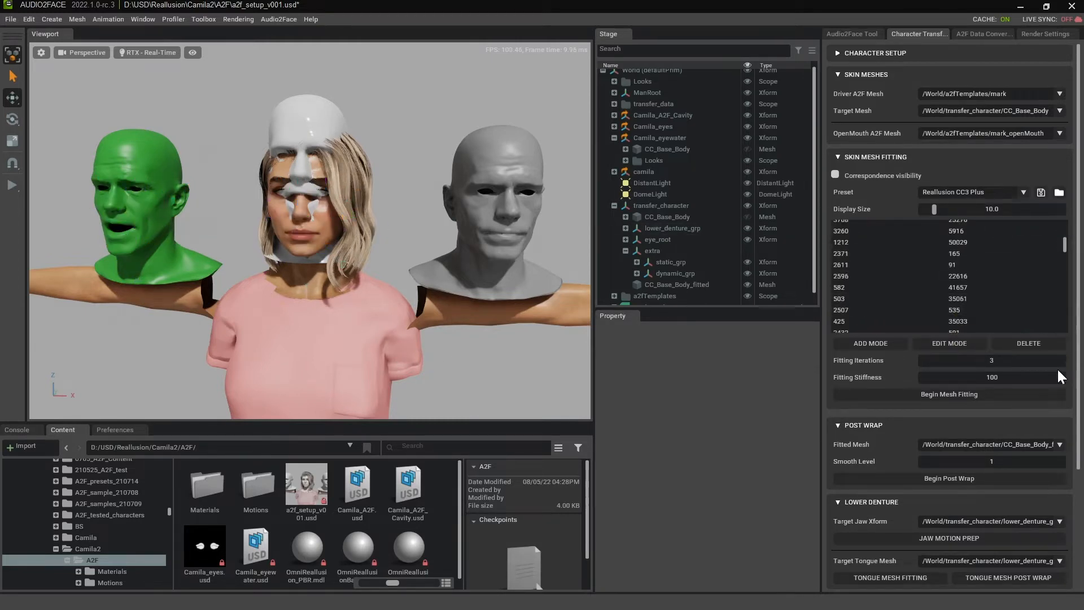
scroll(1042, 423, "down", 3)
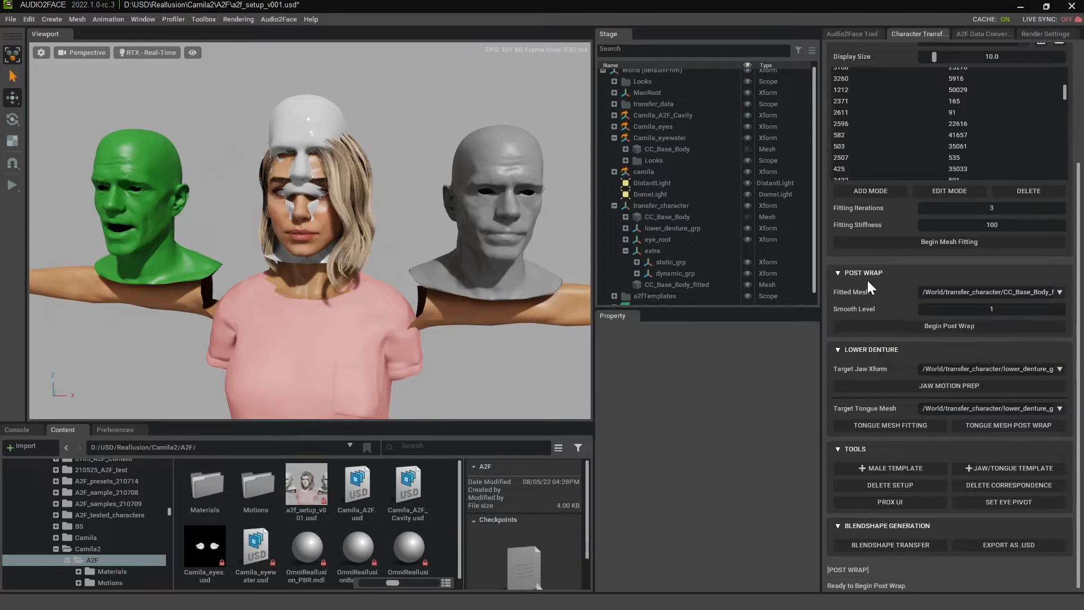
left_click(989, 326)
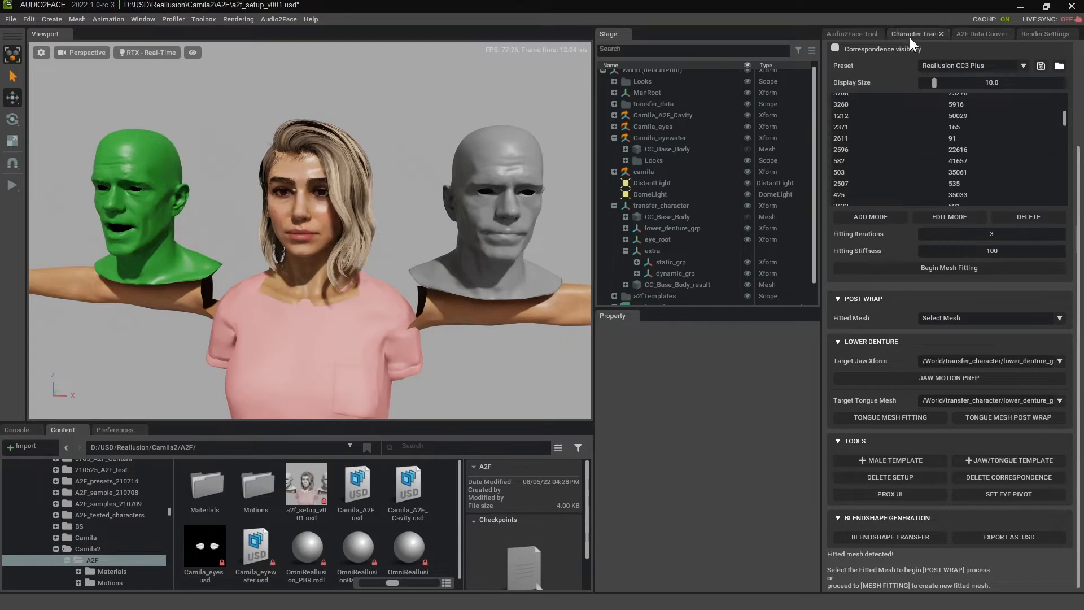
- Run Jaw Motion Prep on the character's lower denture group
left_click(959, 378)
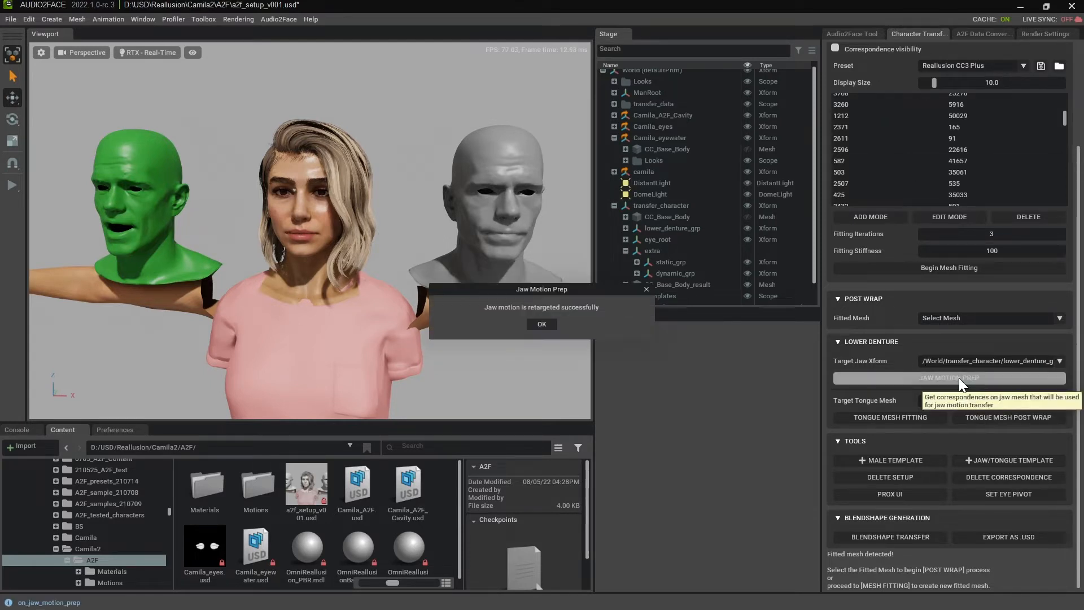
left_click(547, 324)
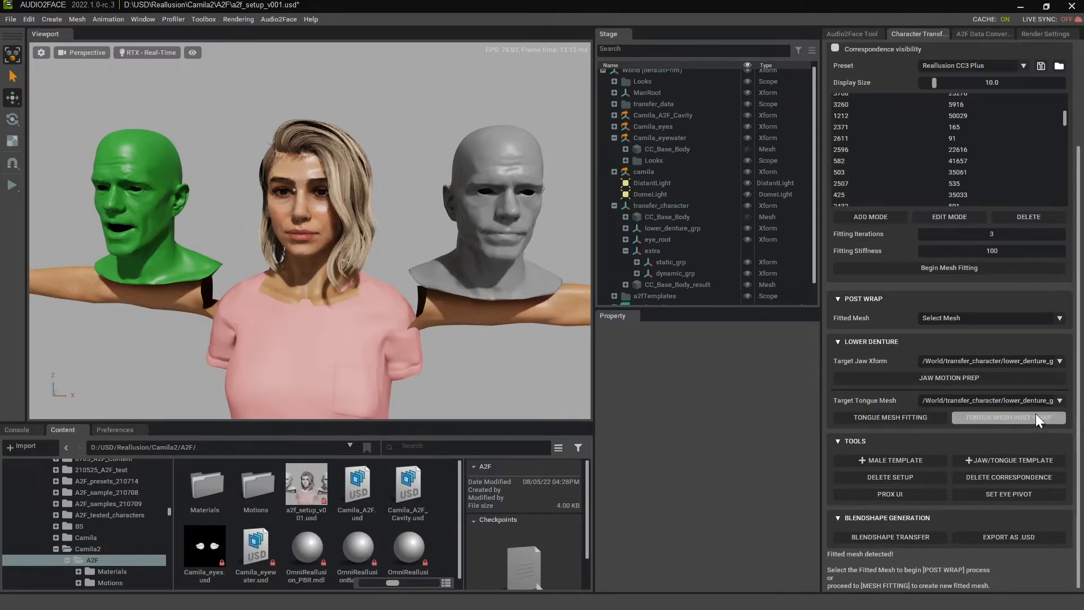
- Run Tongue Mesh Fitting and Tongue Mesh Post Wrap on the target tongue mesh
left_click(919, 417)
left_click(550, 326)
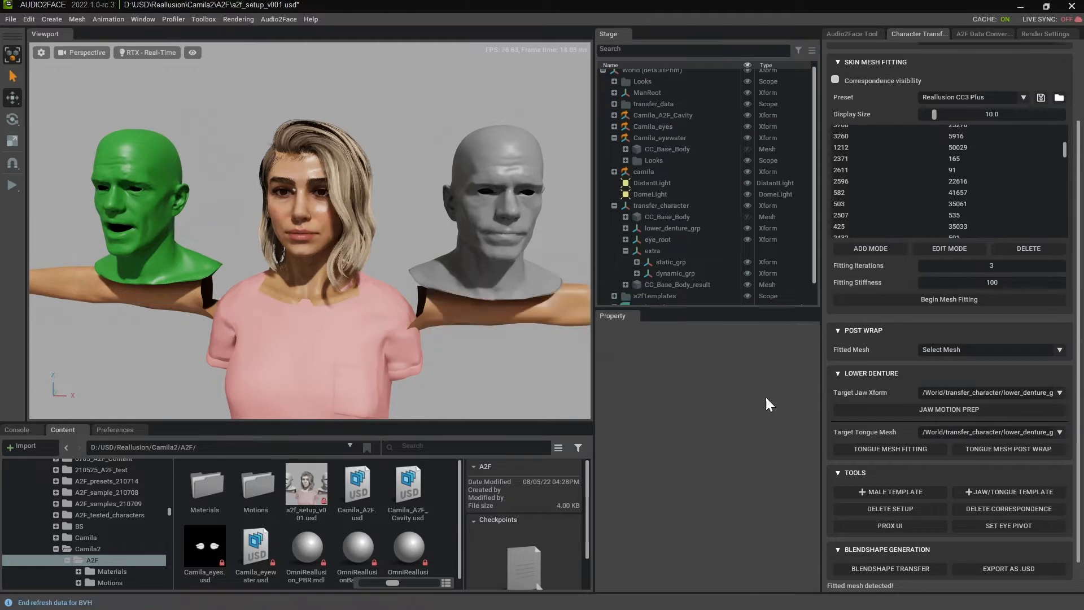
left_click(1002, 451)
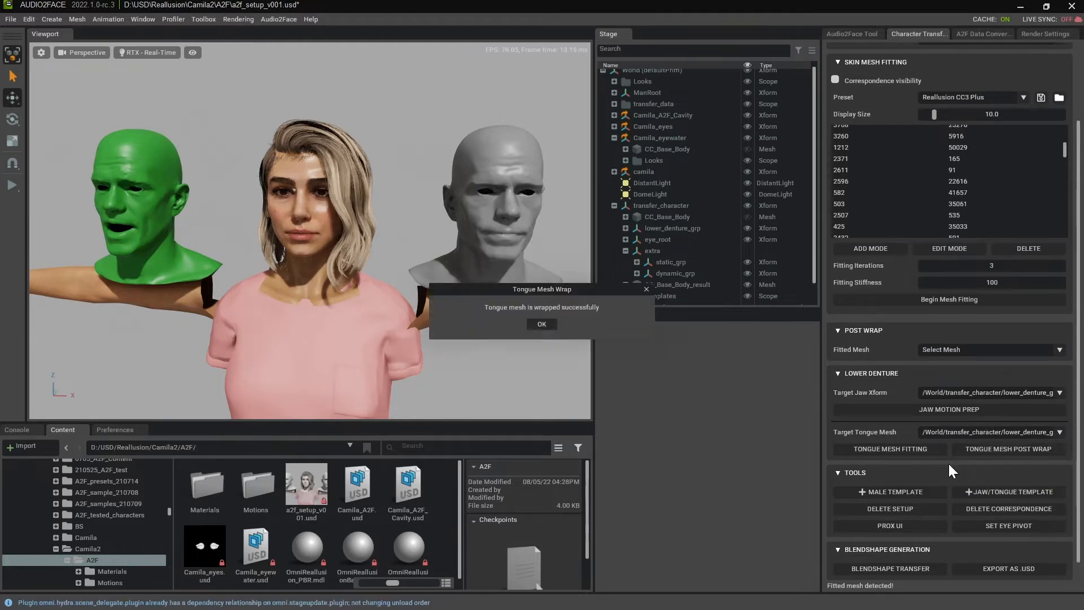
left_click(542, 330)
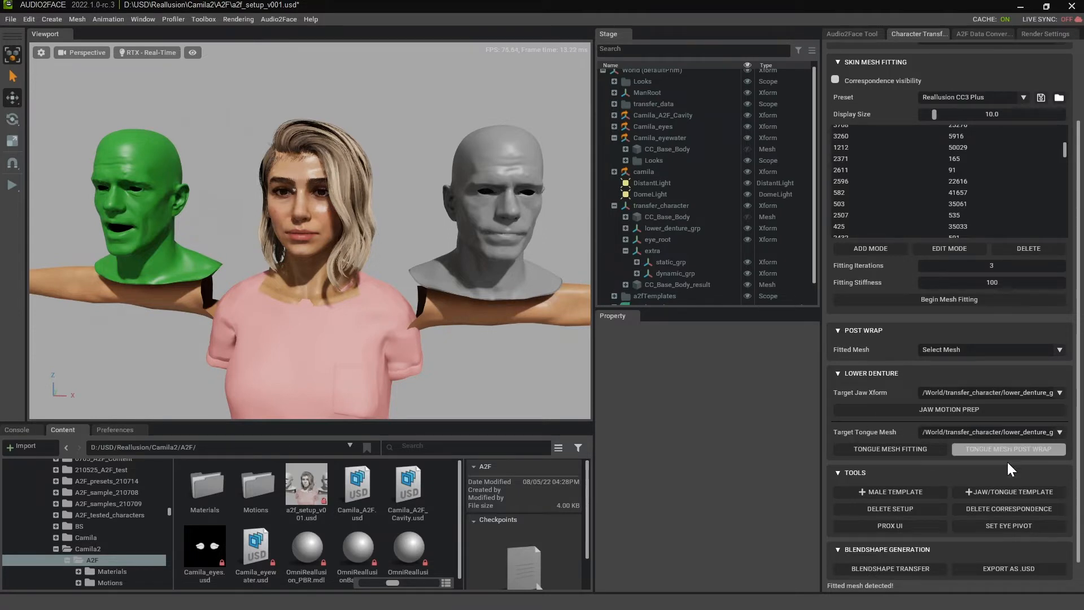
left_click(1043, 489)
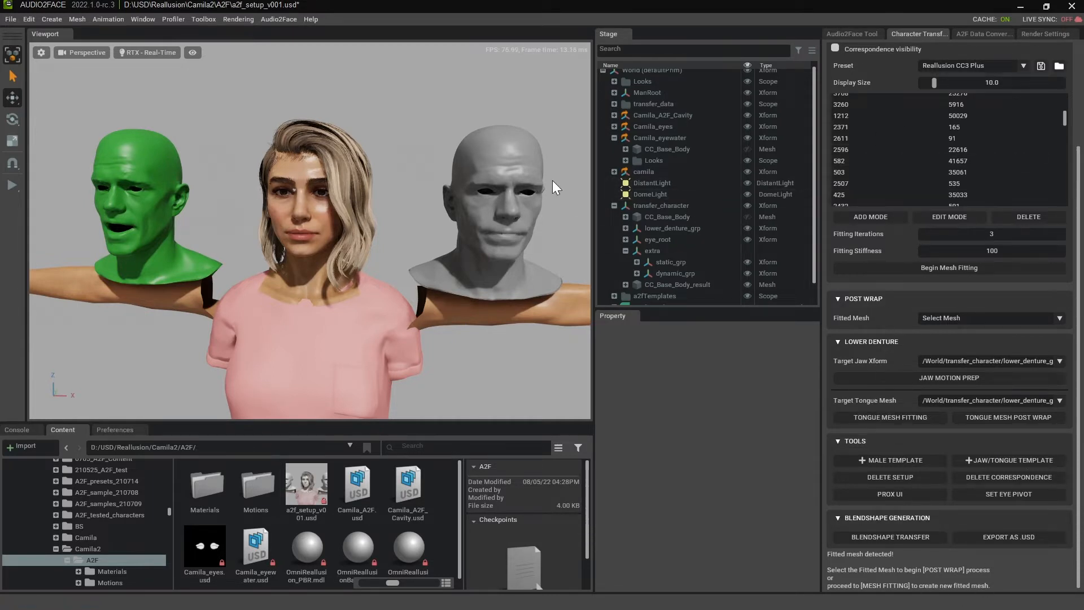
- Create an A2F pipeline with the Regular Audio Player and Full-Face Core, attached to the grey mark head mesh
left_click(517, 160)
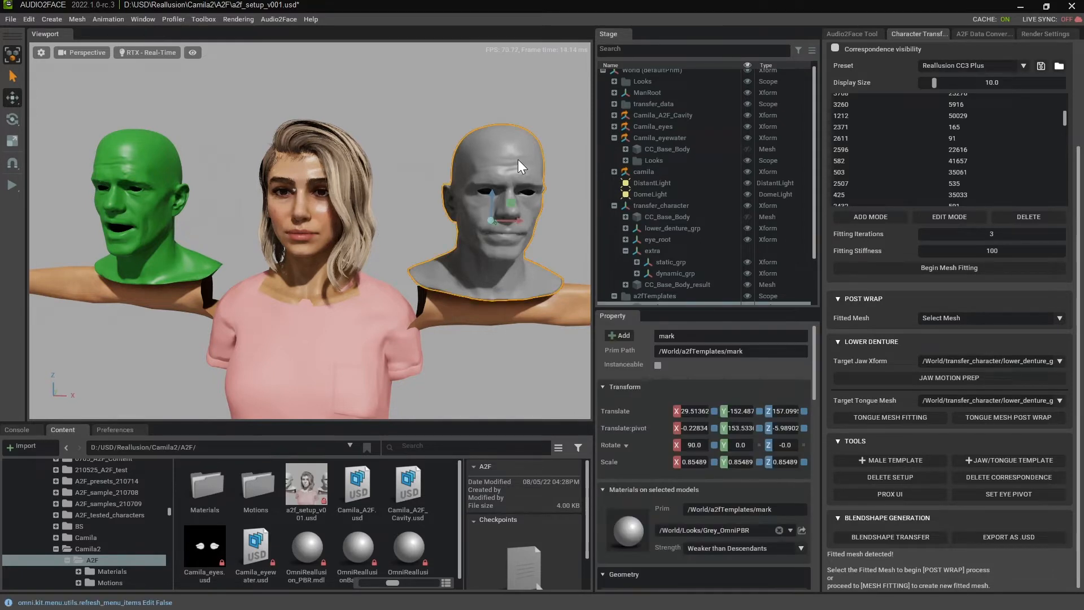
left_click(853, 33)
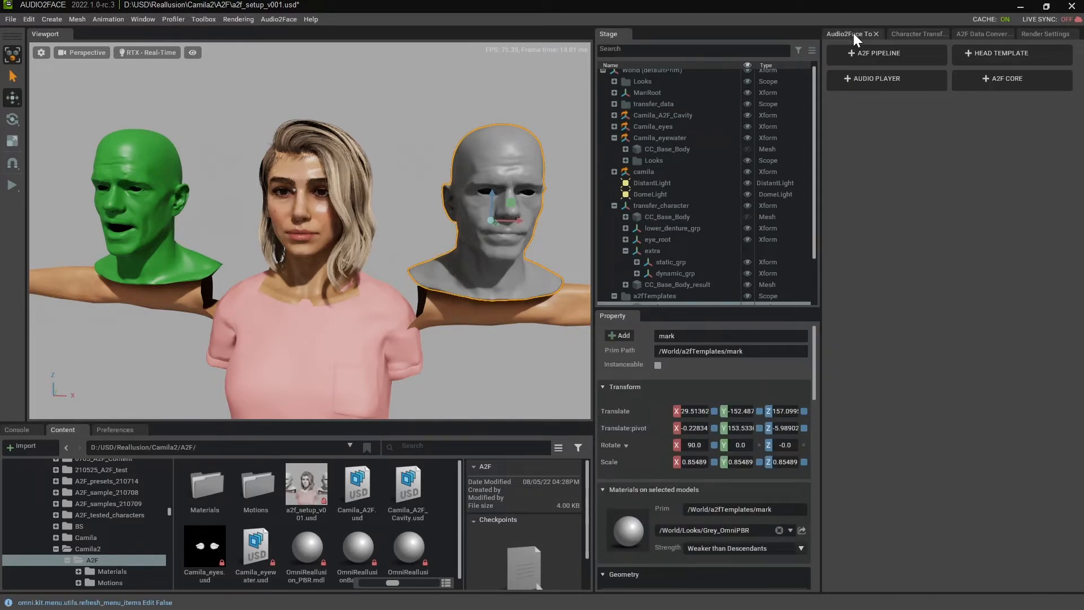
left_click(876, 52)
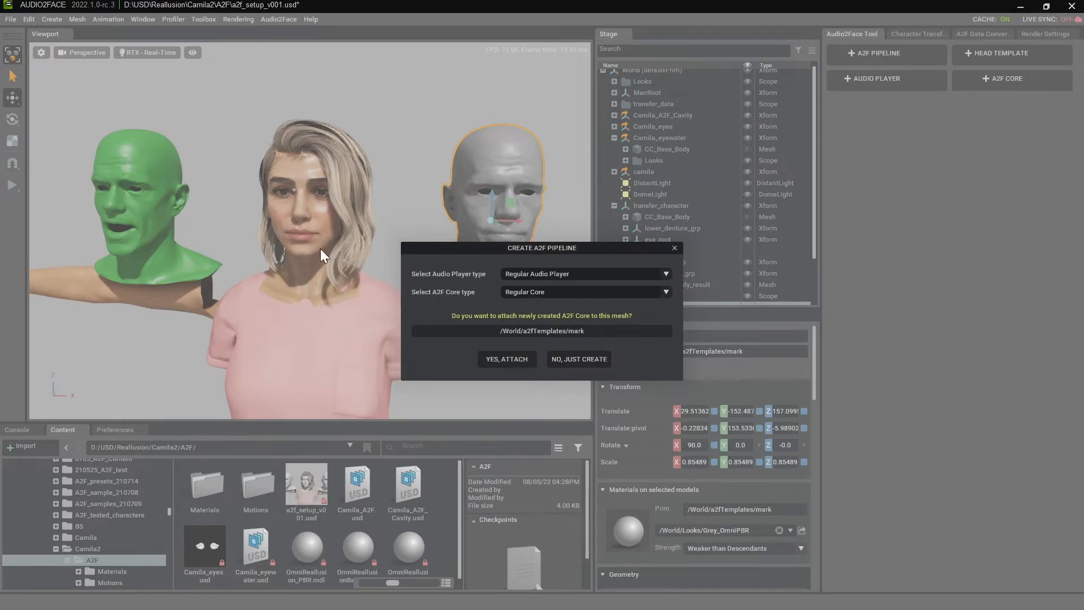
left_click(611, 292)
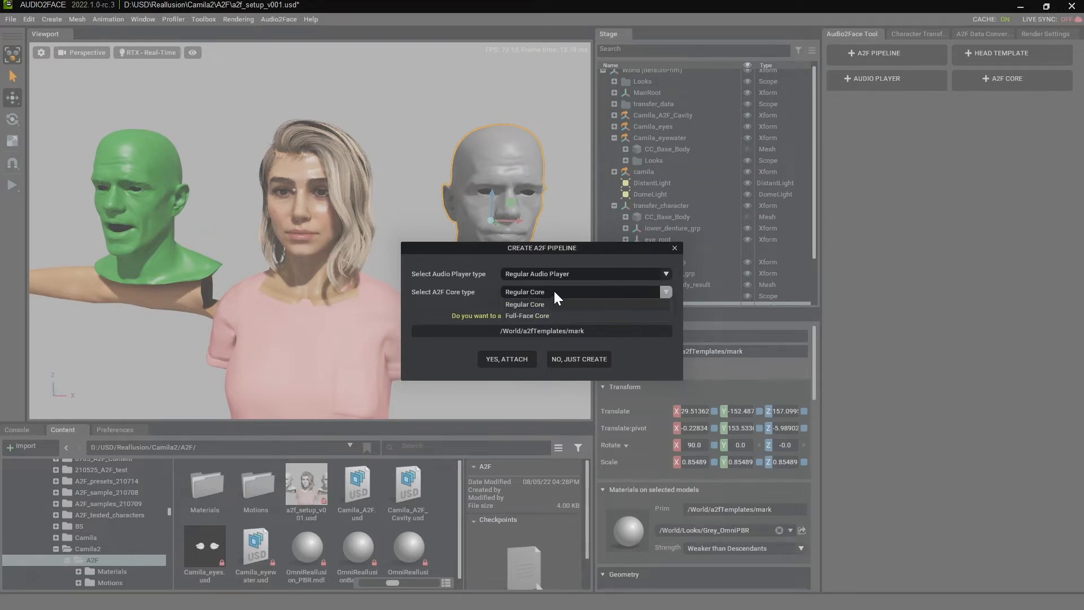
left_click(543, 315)
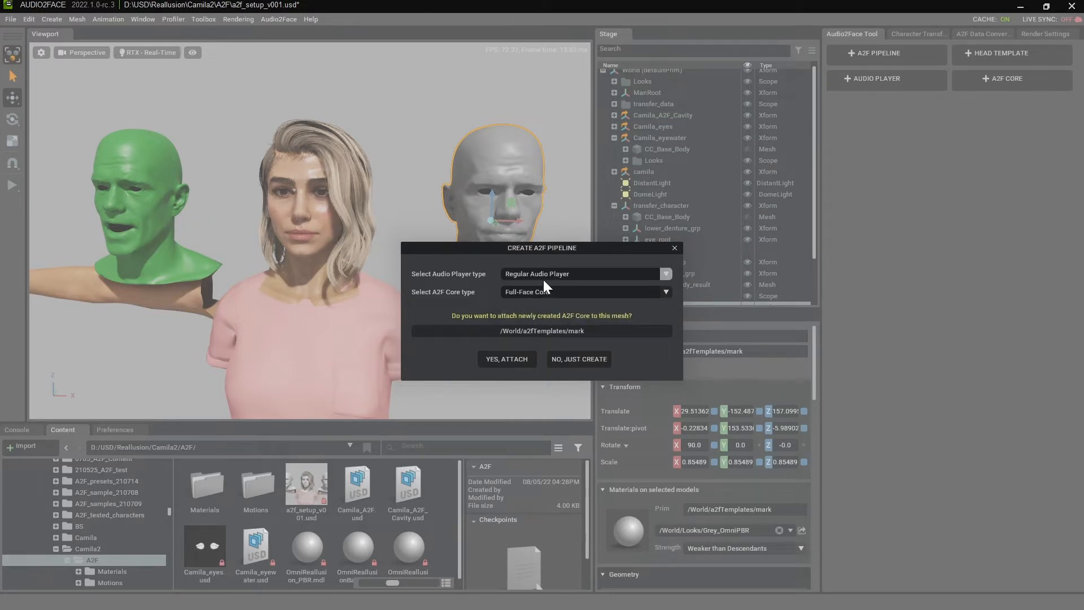
left_click(511, 361)
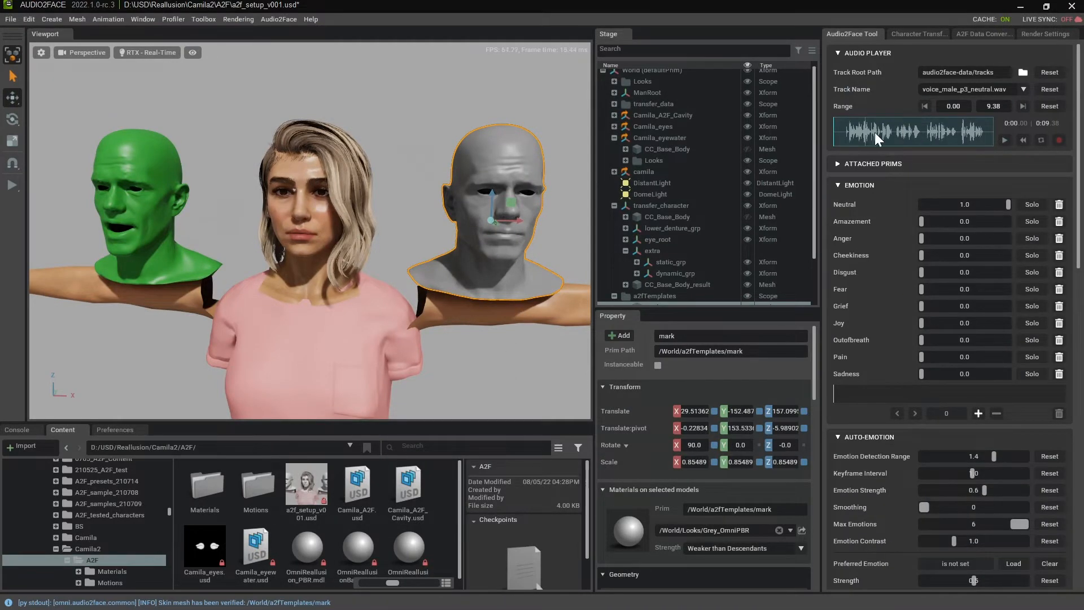
- Frame the female character's face more closely and show the pipeline's attached prims
left_click_drag(851, 137, 748, 125)
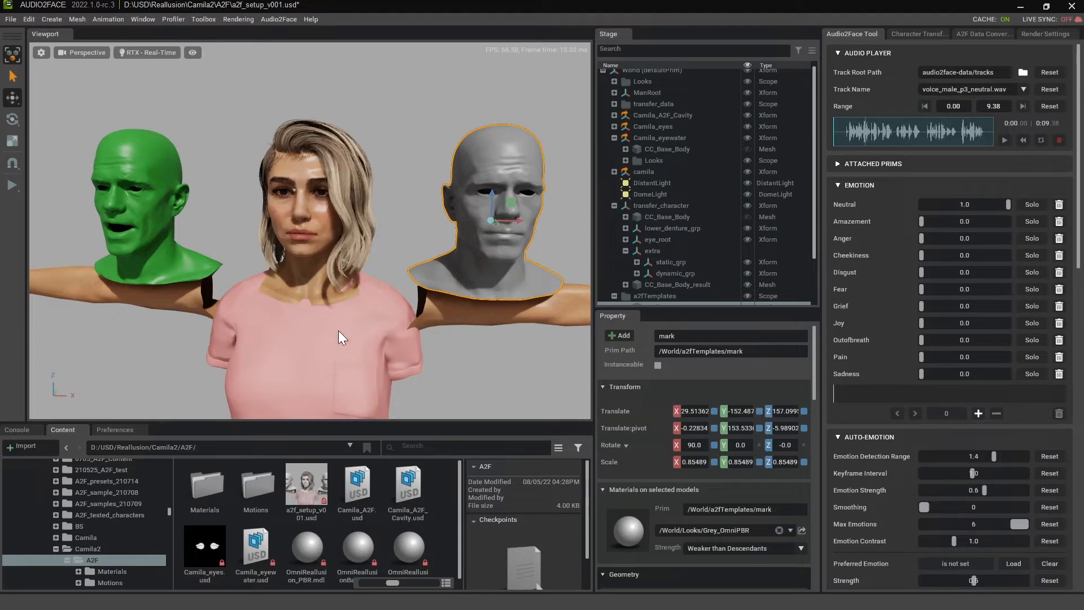
scroll(509, 239, "up", 4)
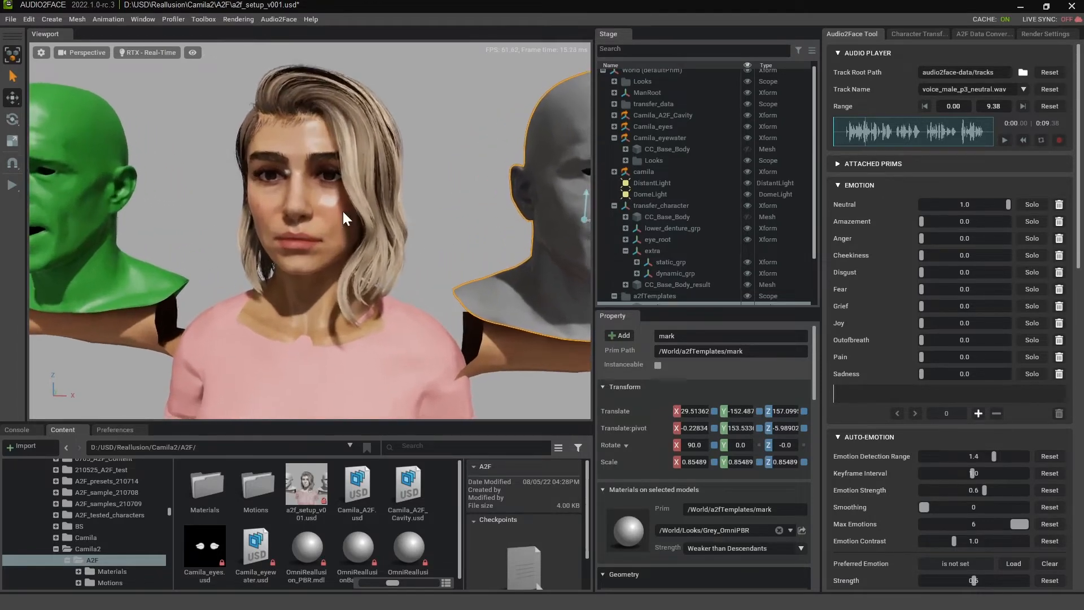
middle_click_drag(437, 216, 404, 236)
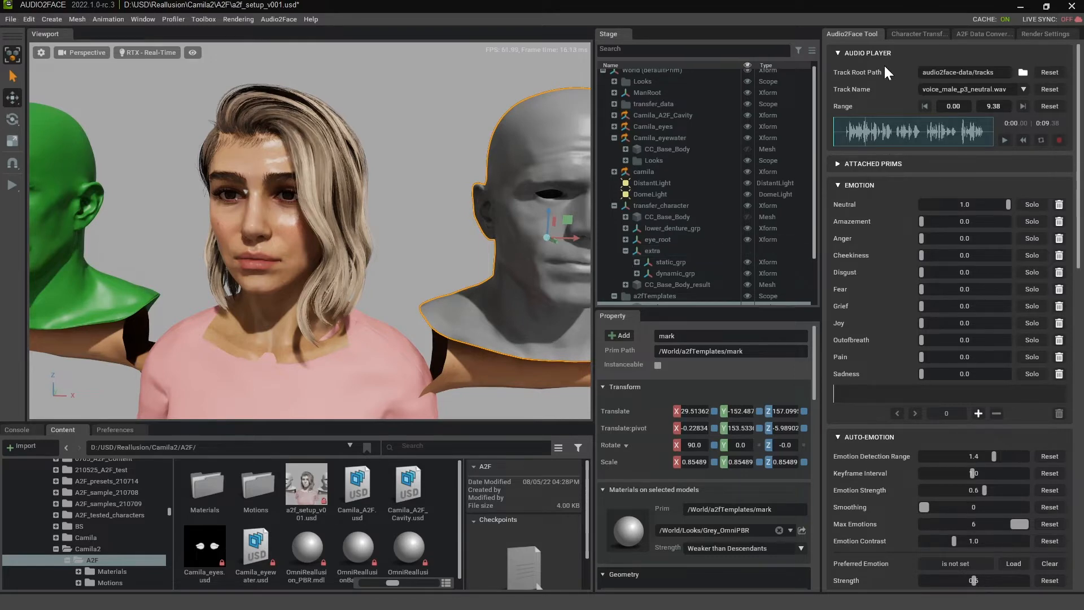
left_click(907, 163)
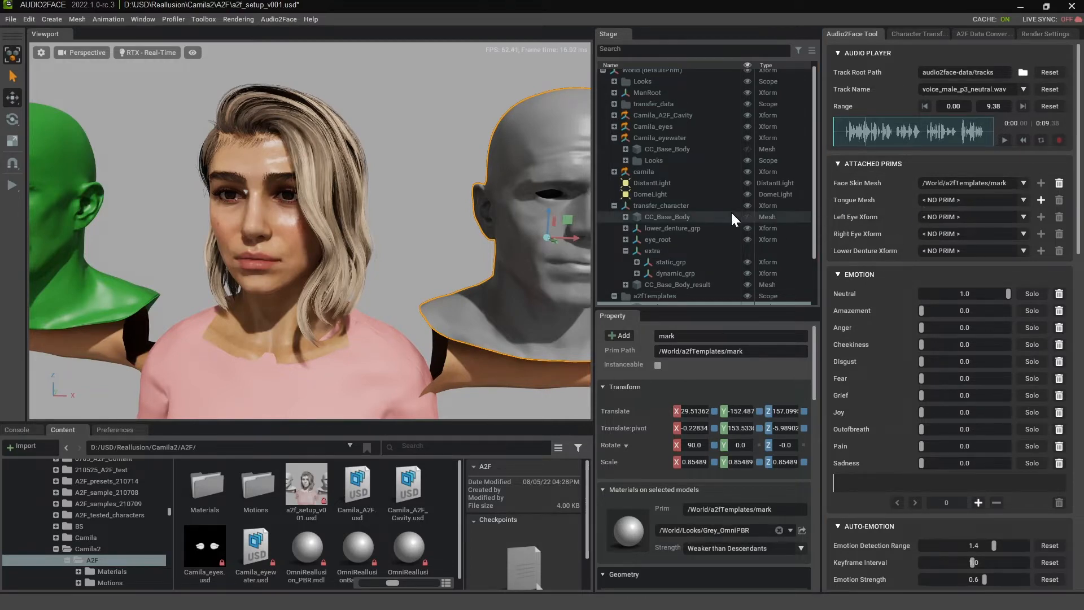
- Expand dynamic_grp and the eye_root's l_eye_grp and r_eye_grp in the stage to show their meshes
scroll(714, 205, "down", 2)
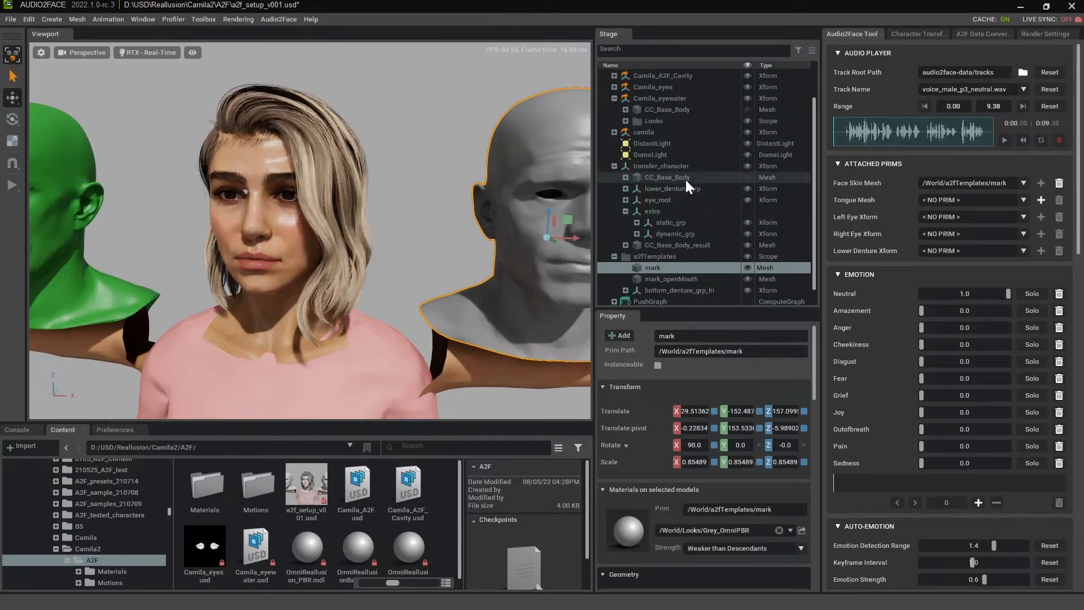
left_click(658, 235)
left_click(637, 233)
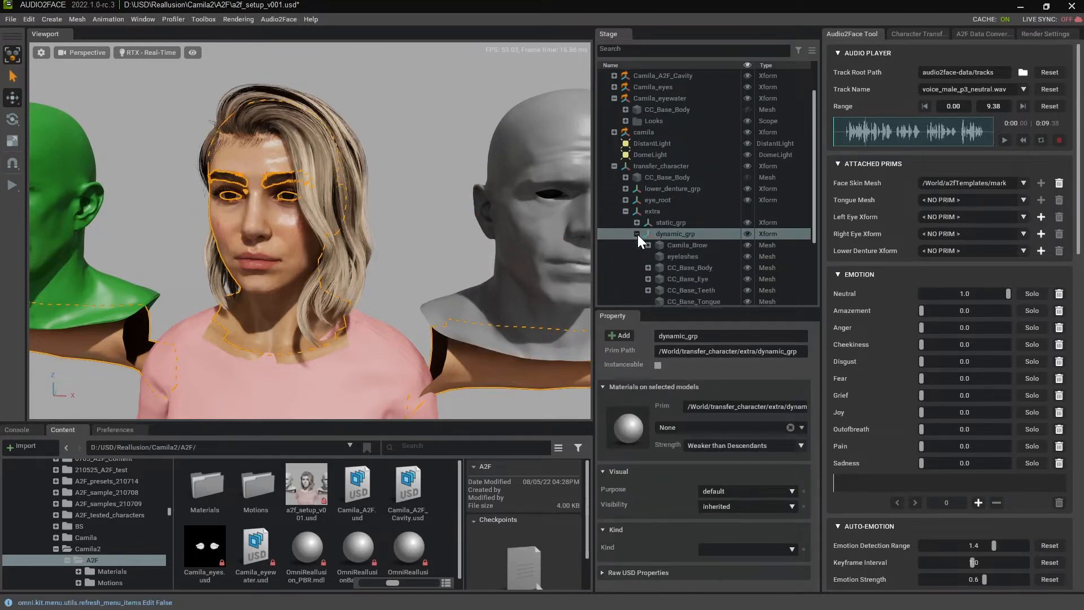
scroll(702, 211, "down", 2)
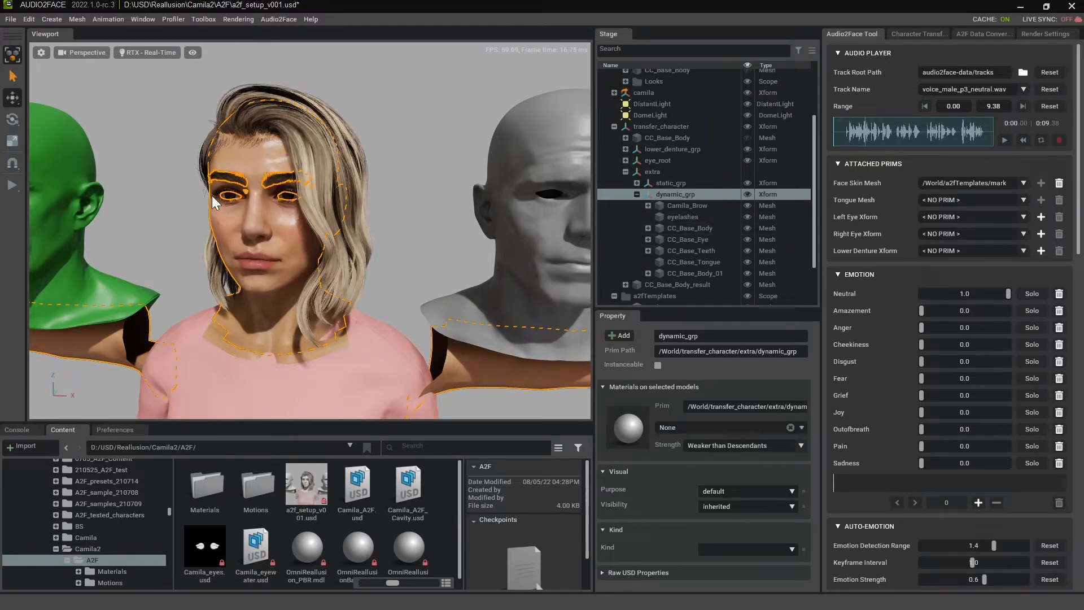
left_click(625, 160)
left_click(637, 172)
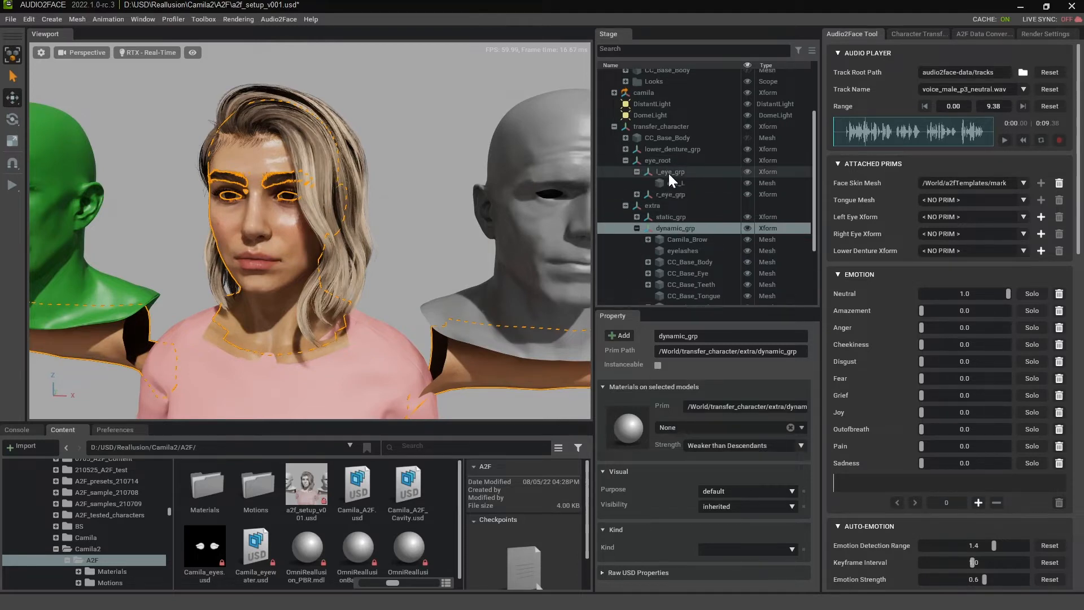
left_click(636, 193)
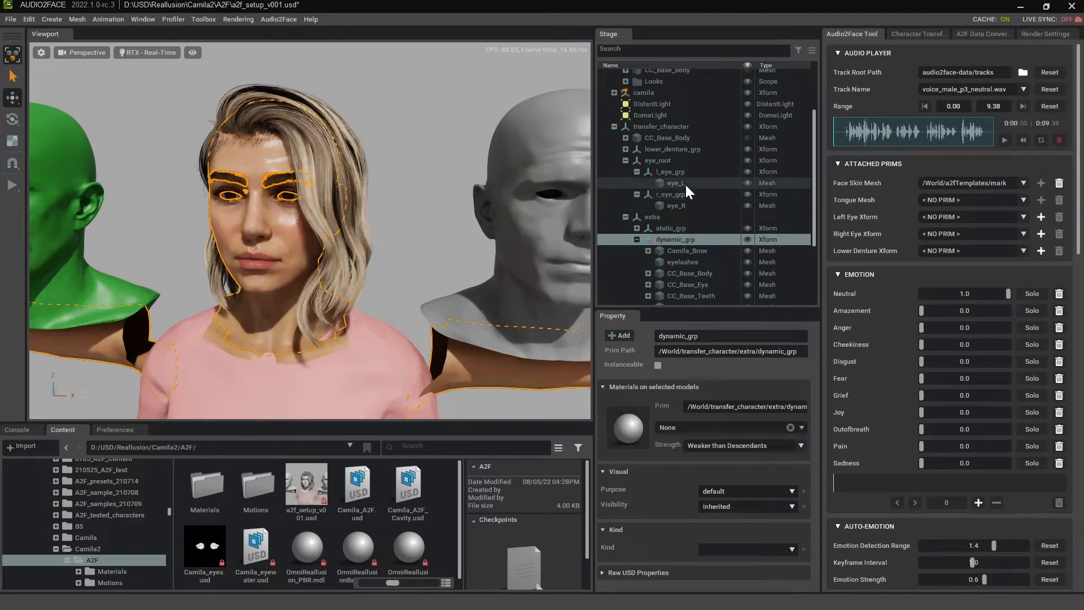
- Compare the eye_L mesh under l_eye_grp with the CC_Base_Eye mesh in dynamic_grp by selecting each in turn
left_click(685, 184)
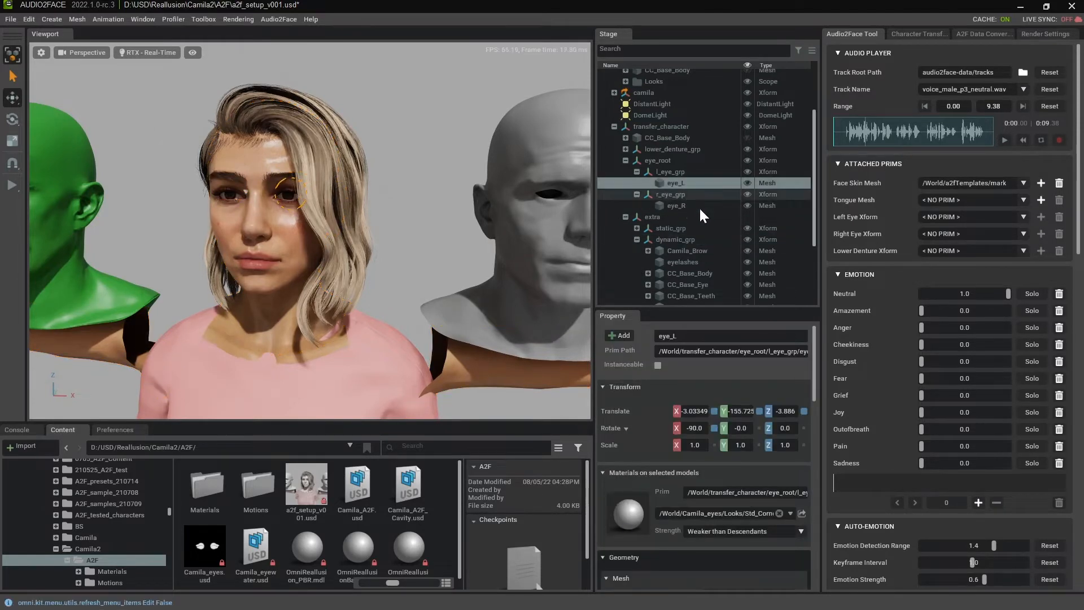
scroll(703, 218, "down", 3)
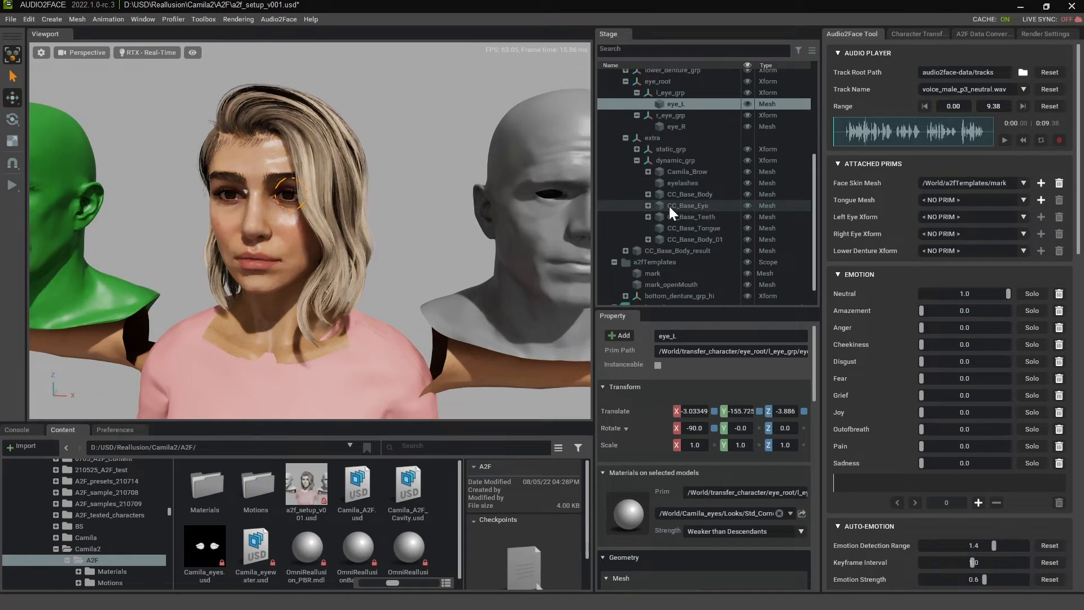
left_click(699, 207)
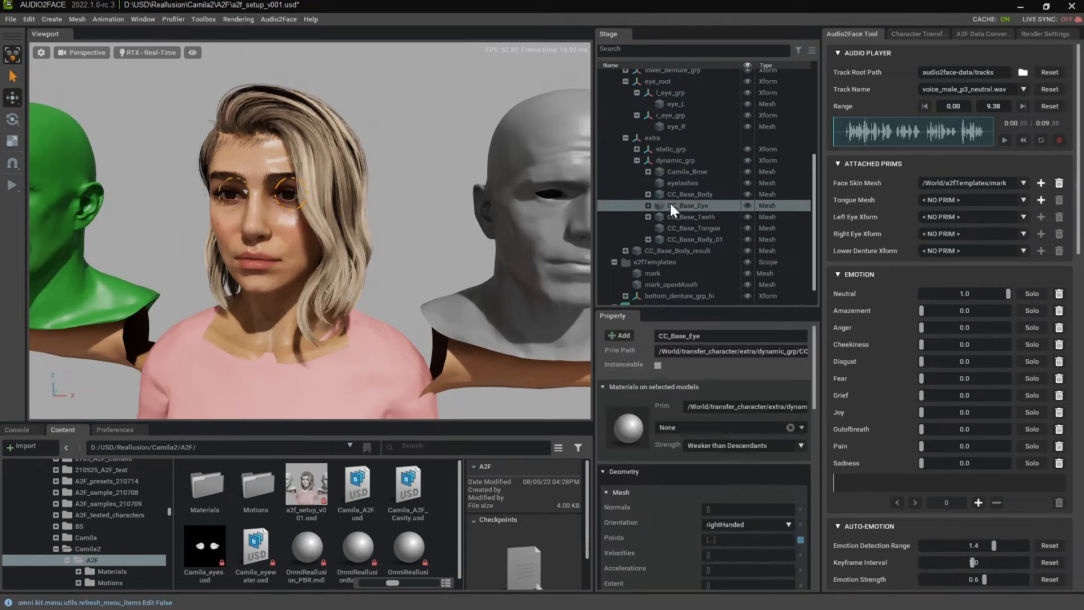
scroll(704, 205, "up", 2)
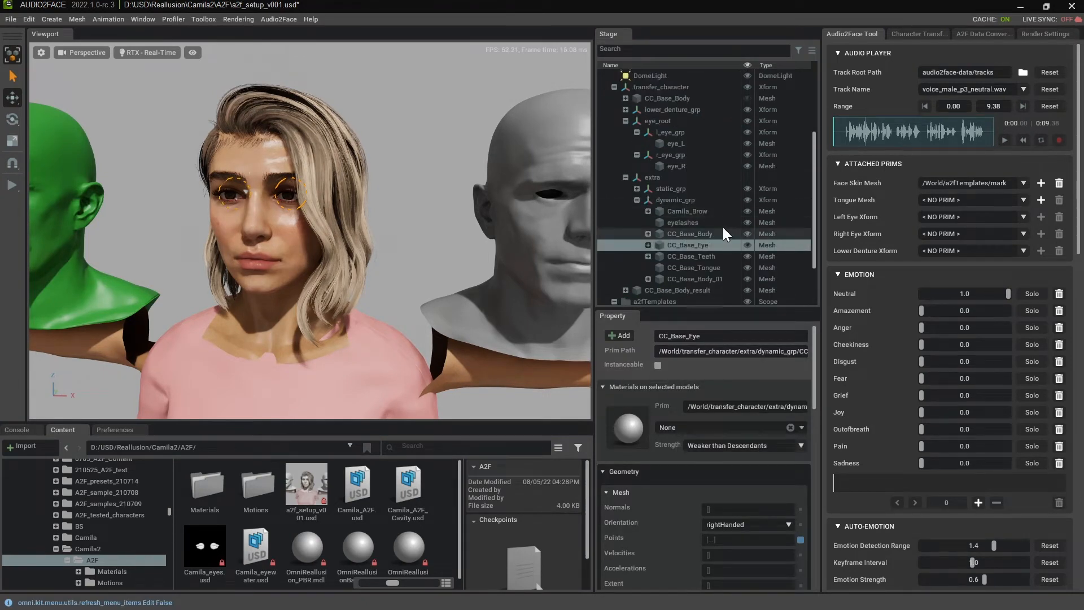
left_click(681, 142, "ctrl")
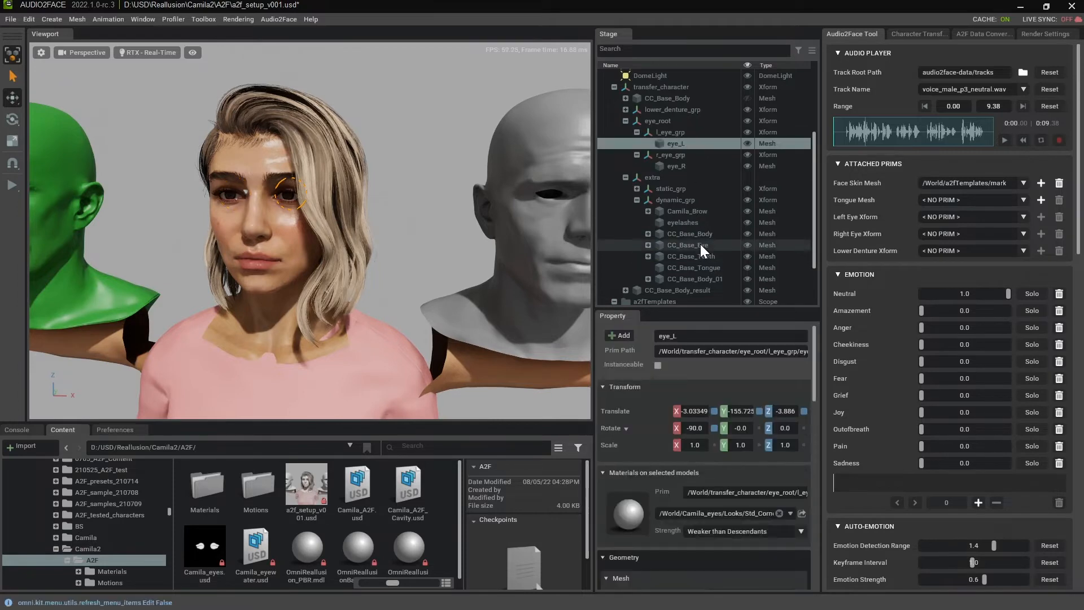
- Apply a Prox deformer to CC_Base_Eye in dynamic_grp, driven by eye_L, with Use Max Distance enabled and Max Distance set to 0.5
left_click(101, 21)
mouse_move(108, 36)
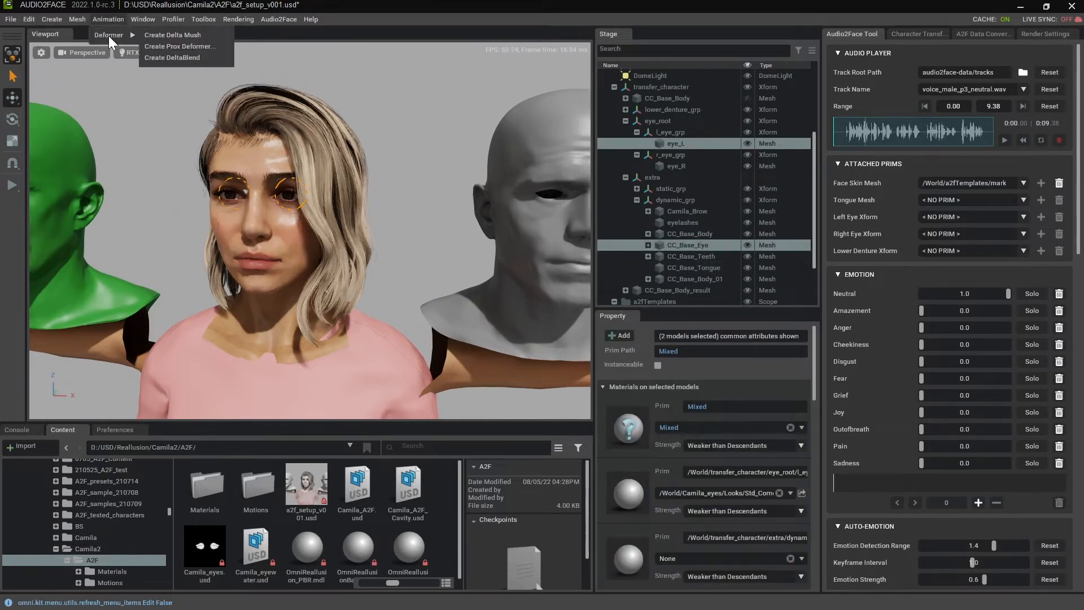
left_click(179, 46)
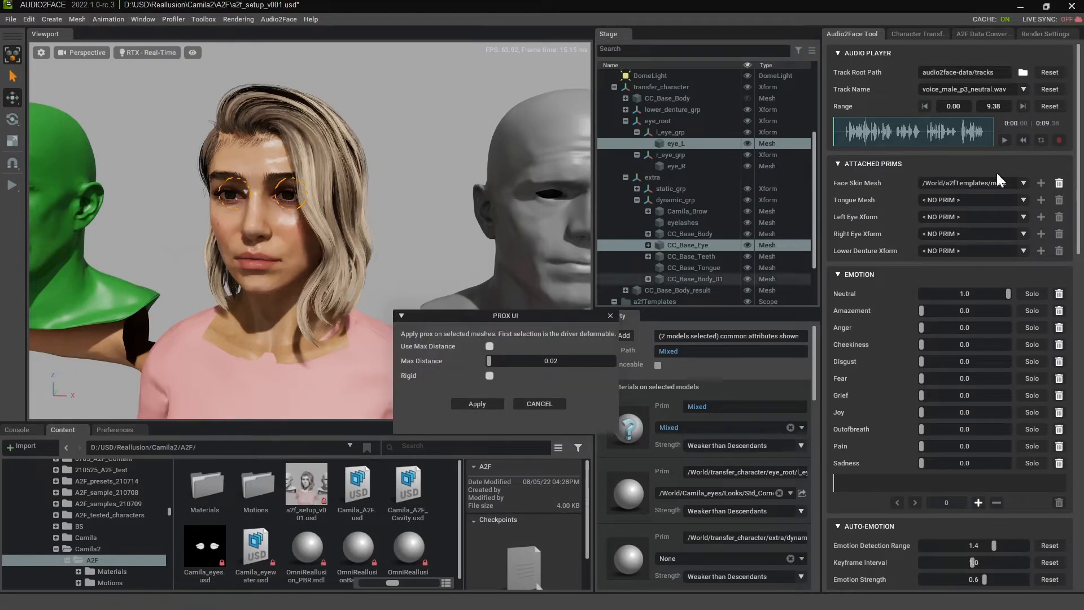
left_click(915, 36)
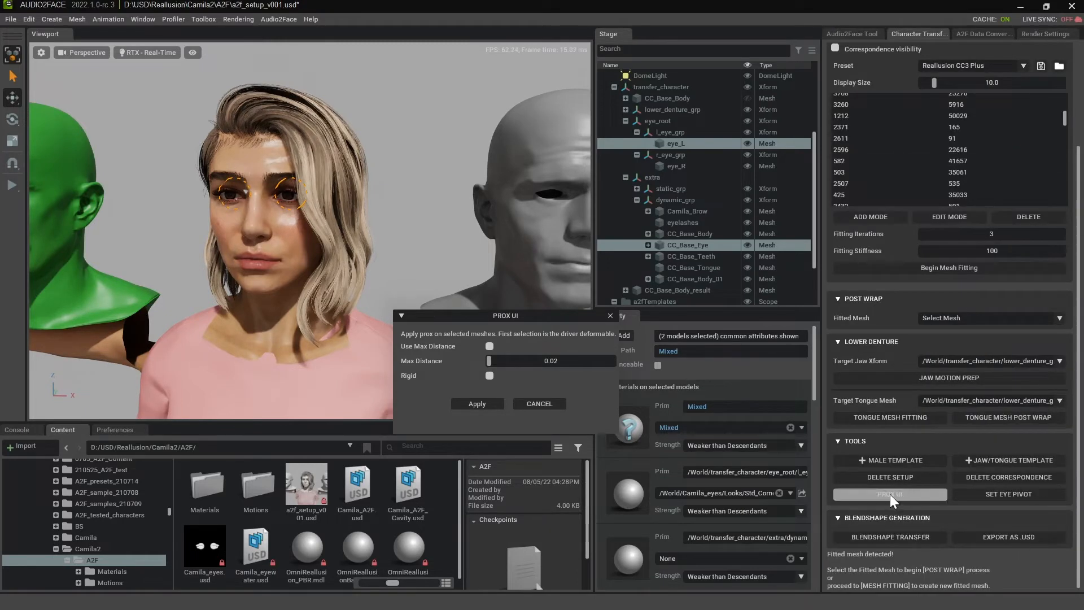
left_click(849, 33)
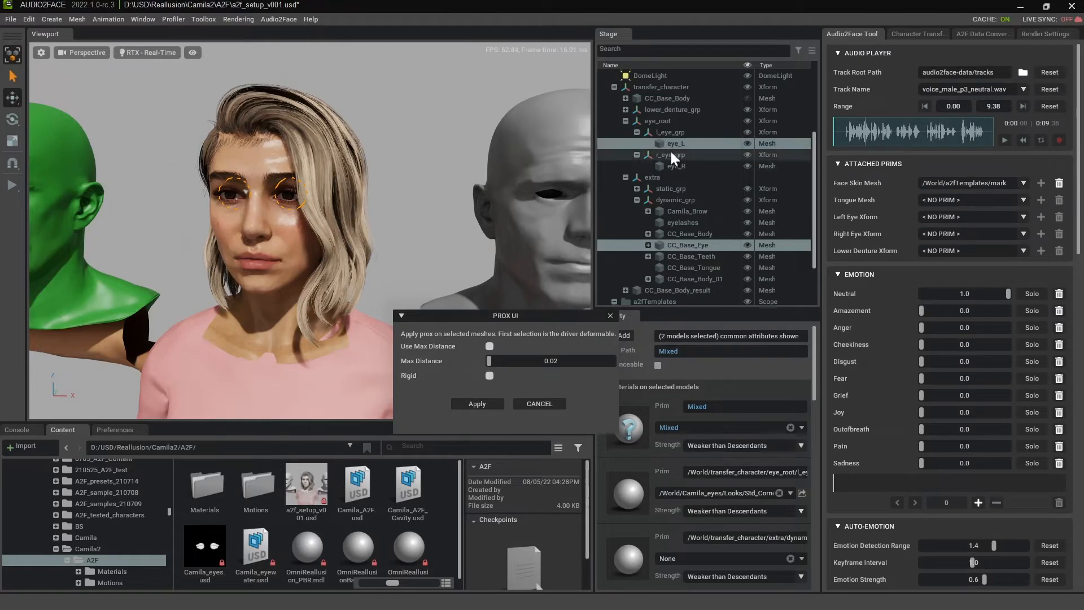
double_click(557, 362)
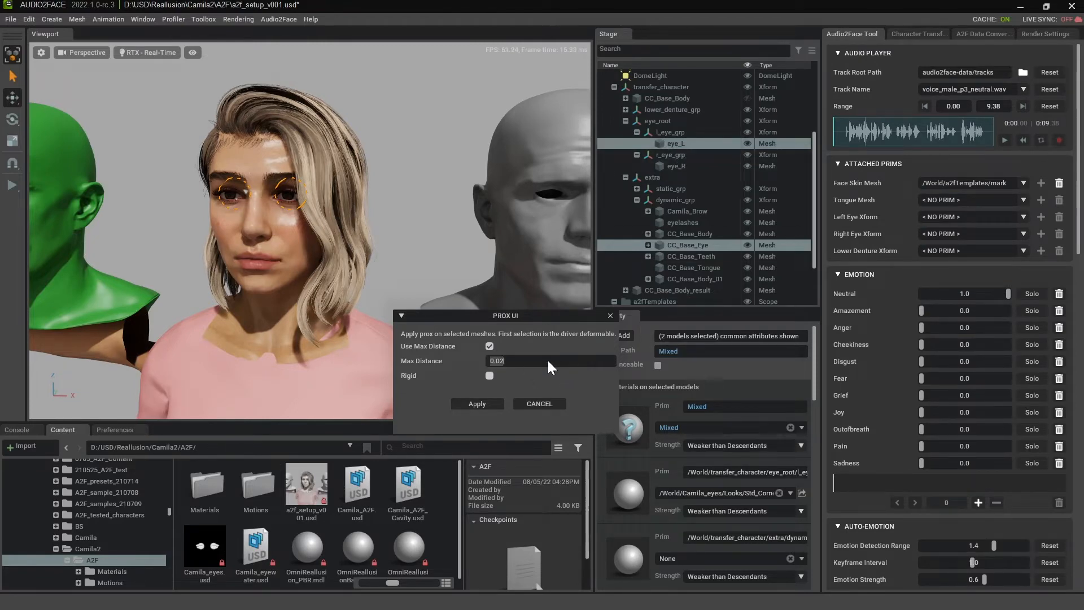
type("0.5")
key("Return")
double_click(556, 358)
key("Return")
left_click(484, 403)
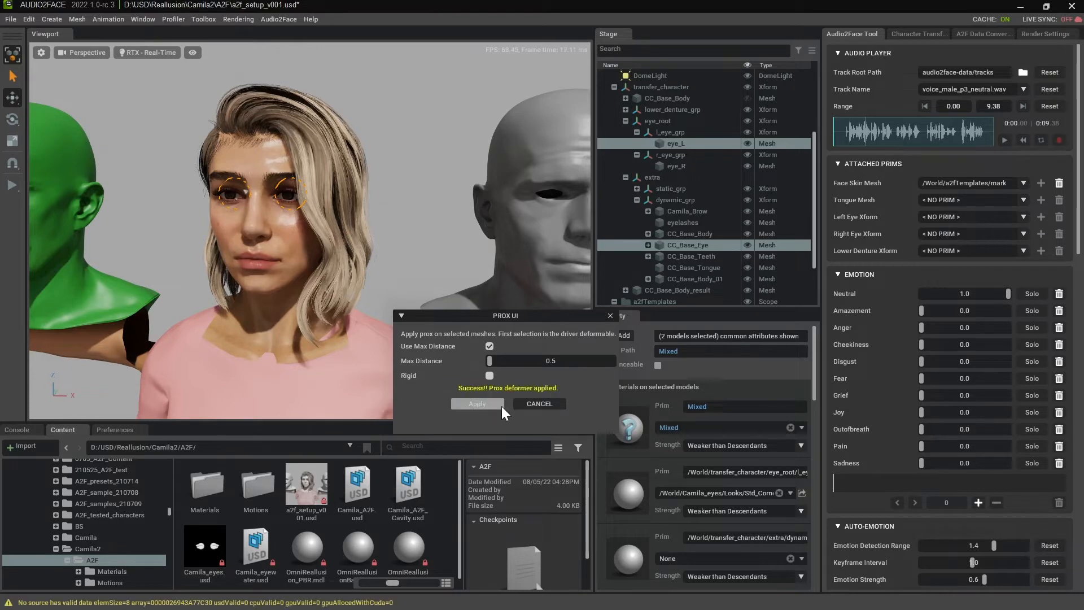
- Apply a Prox deformer to CC_Base_Eye with eye_R as the driver, using the same max distance of 0.5
left_click(690, 165)
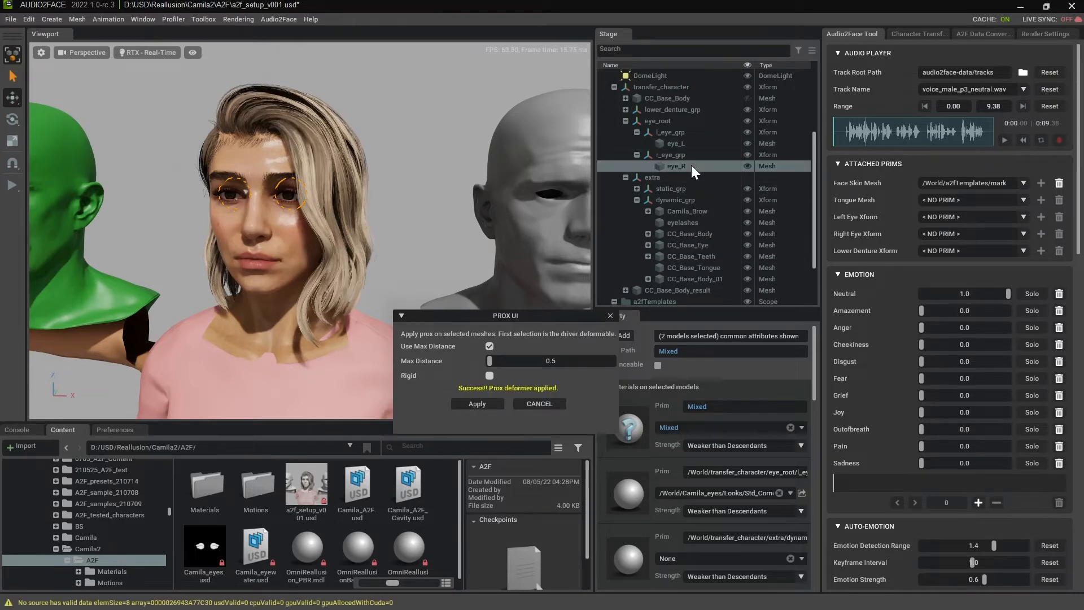
left_click(706, 245, "ctrl")
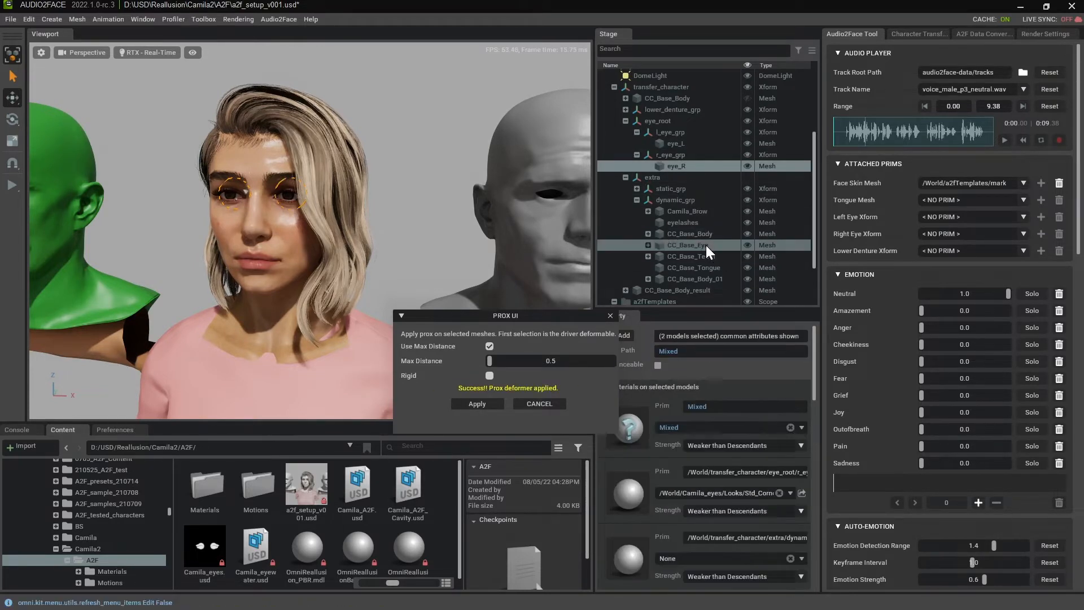
left_click(492, 404)
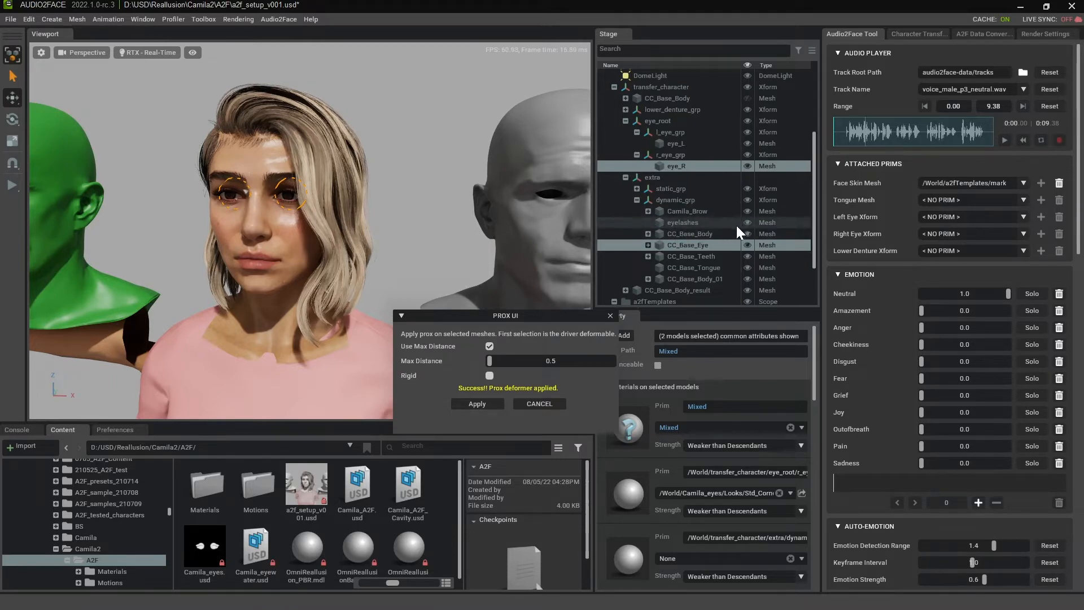
- Apply a Prox deformer to CC_Base_Tongue in dynamic_grp, driven by CC_Base_Tongue_result from lower_denture_grp, with Use Max Distance disabled
left_click(703, 269)
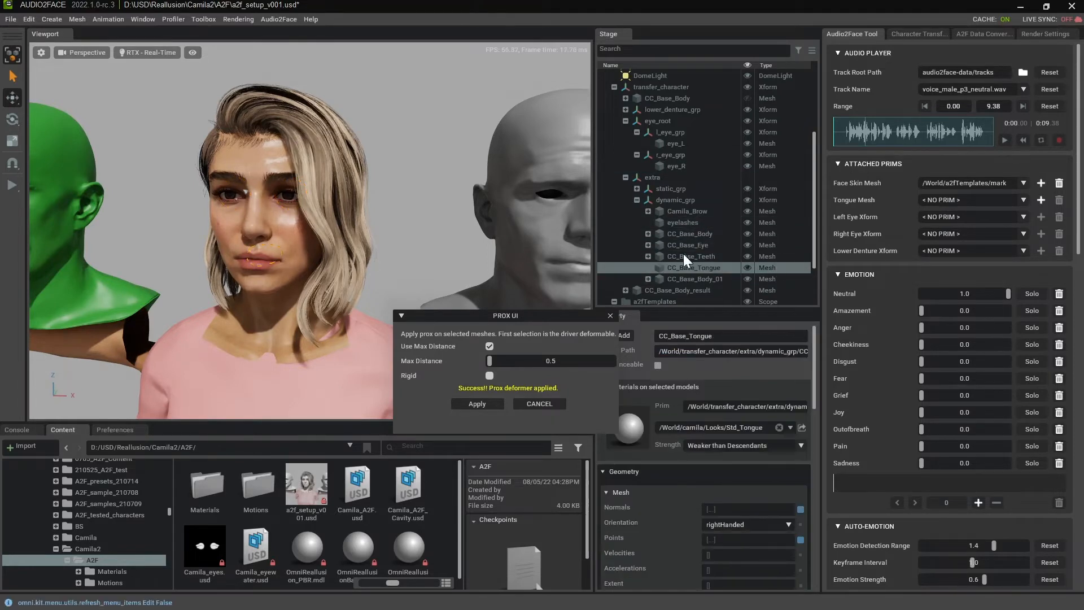
left_click(626, 110)
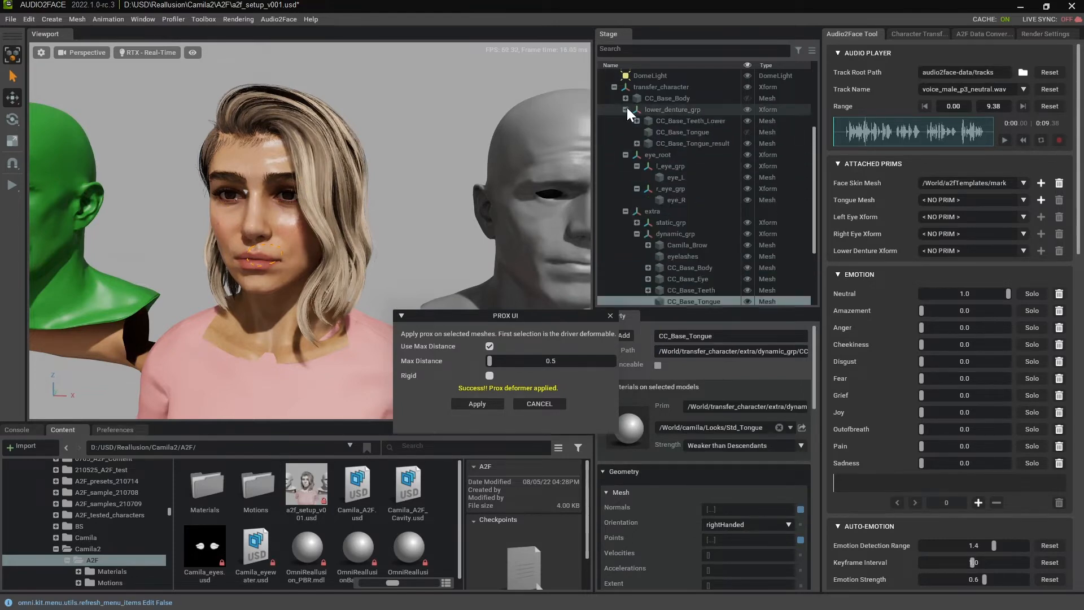
left_click(693, 144)
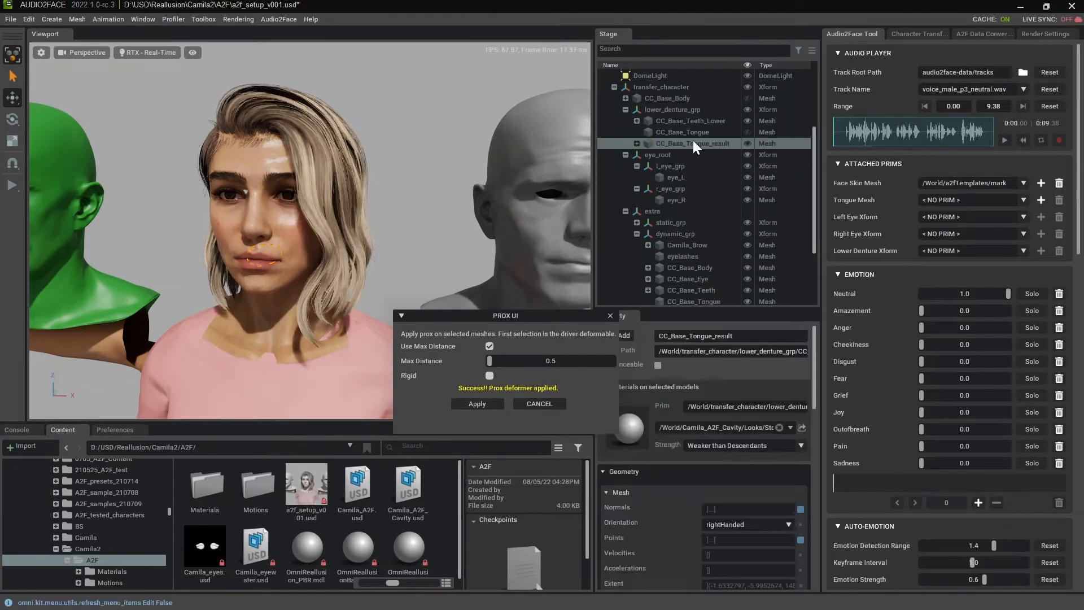
scroll(747, 252, "down", 2)
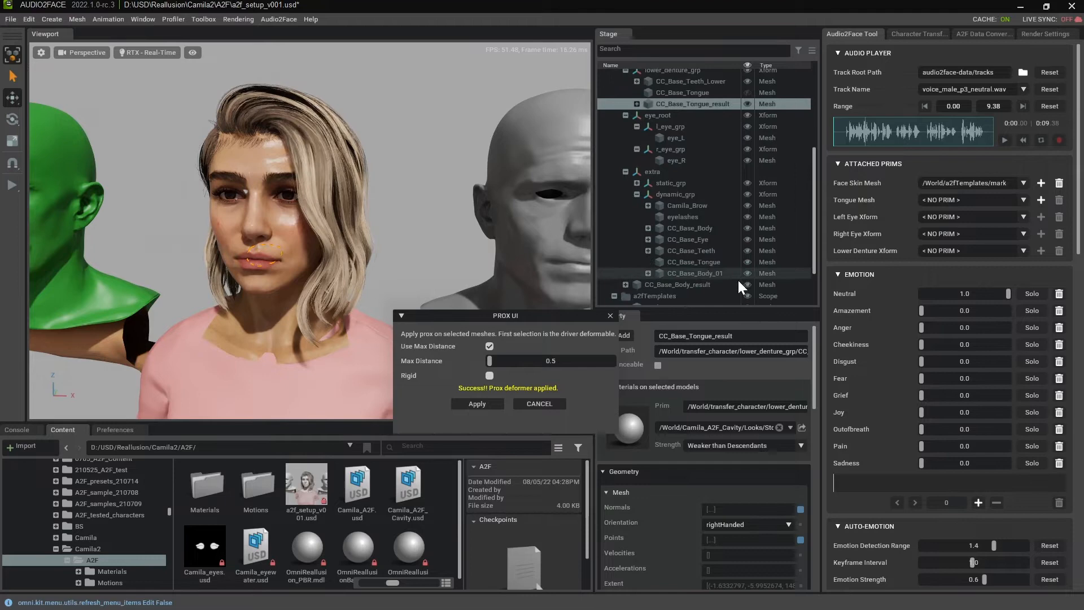
left_click(710, 262, "ctrl")
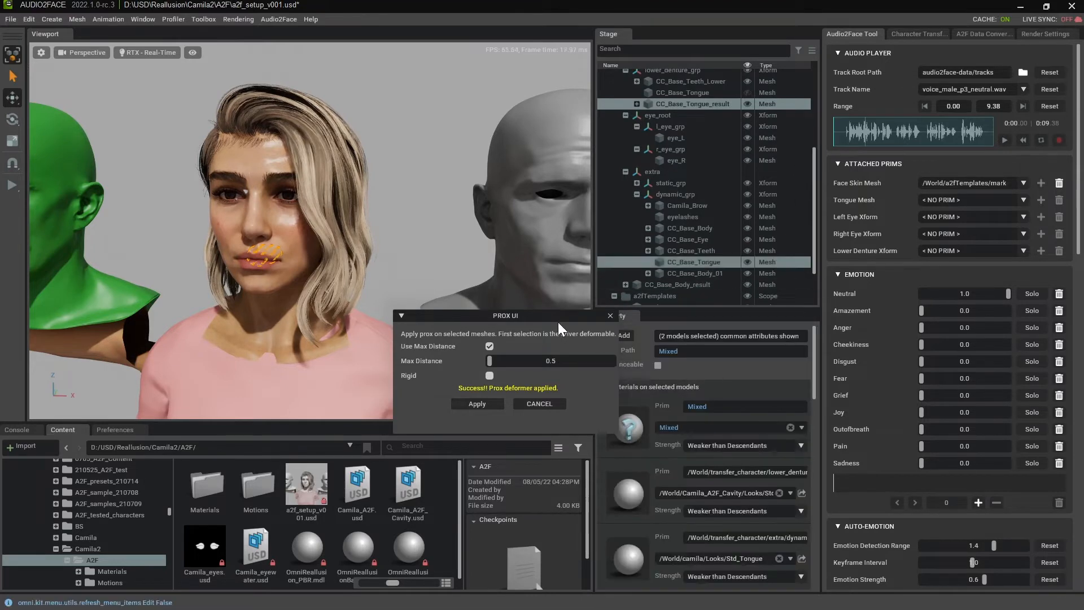
left_click(490, 347)
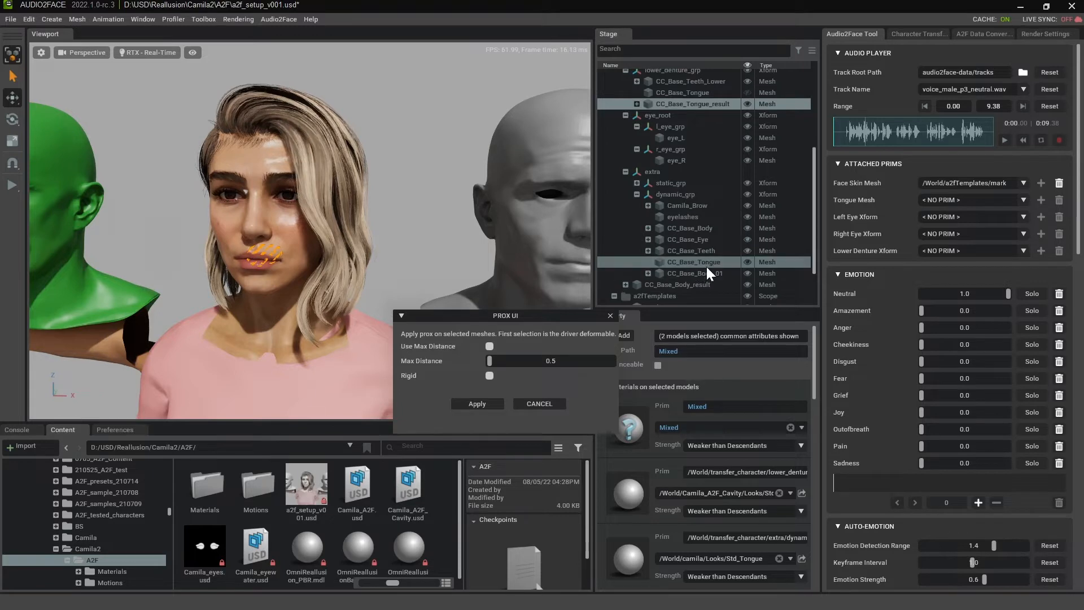
left_click(487, 402)
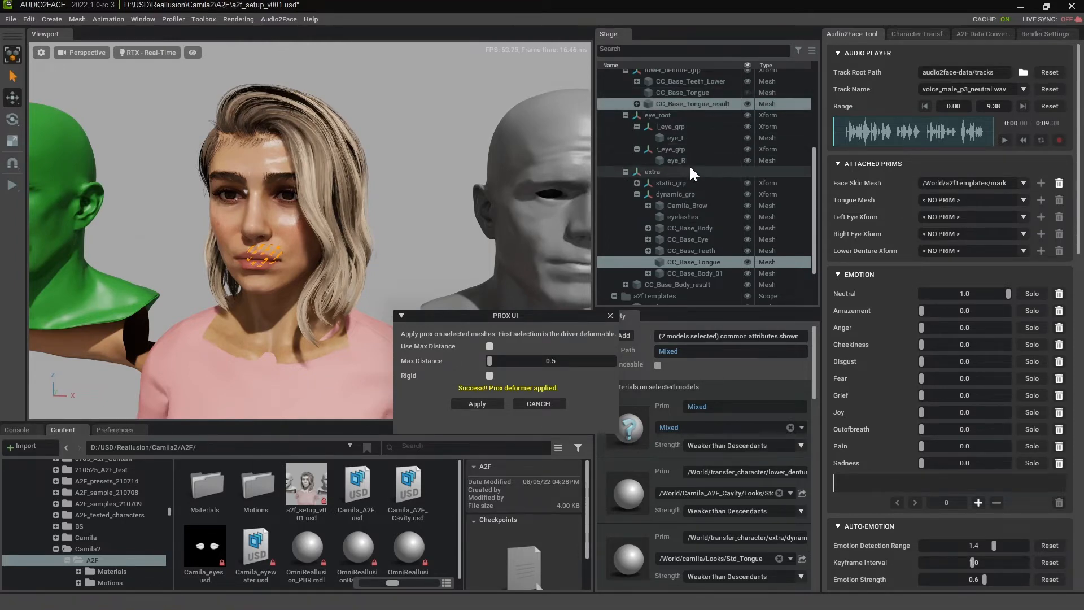
- Apply a Prox deformer to CC_Base_Teeth, driven by CC_Base_Teeth_Lower, with Use Max Distance enabled and Max Distance set to 0.001
left_click(702, 80)
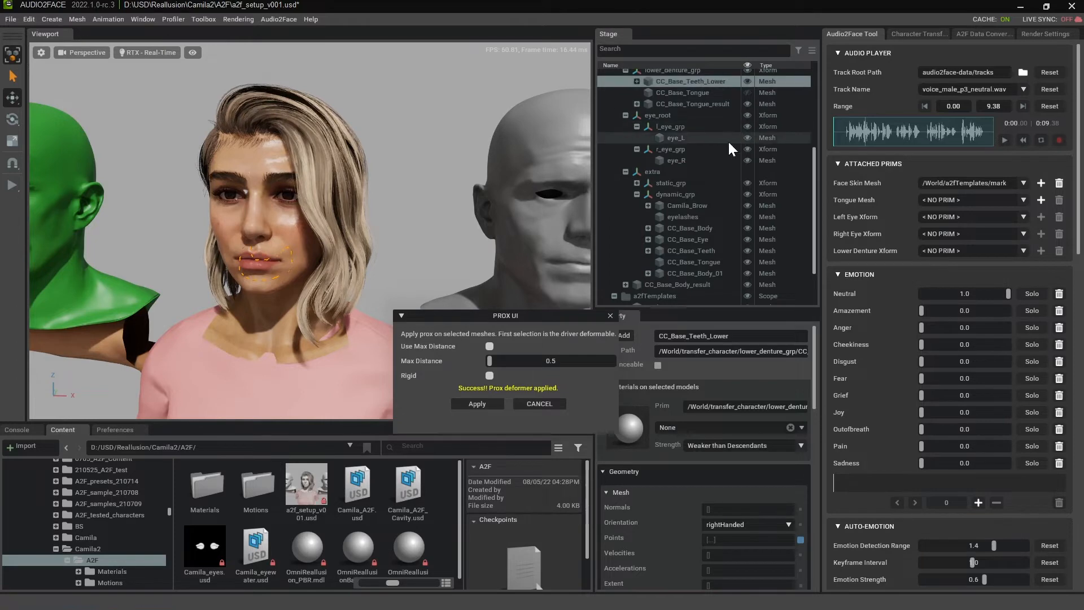
left_click(702, 252, "ctrl")
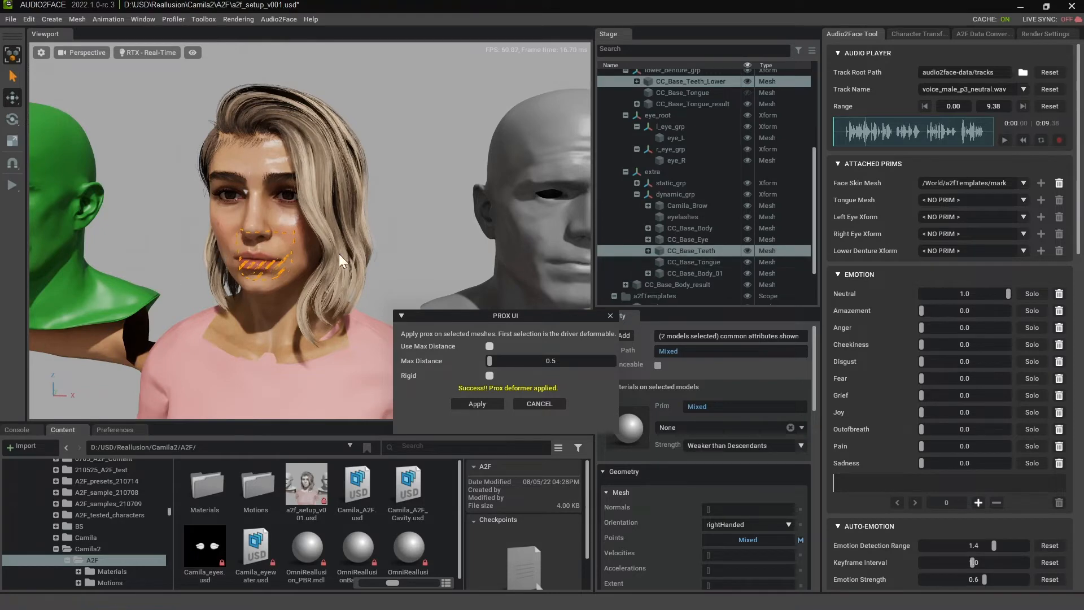
left_click(488, 346)
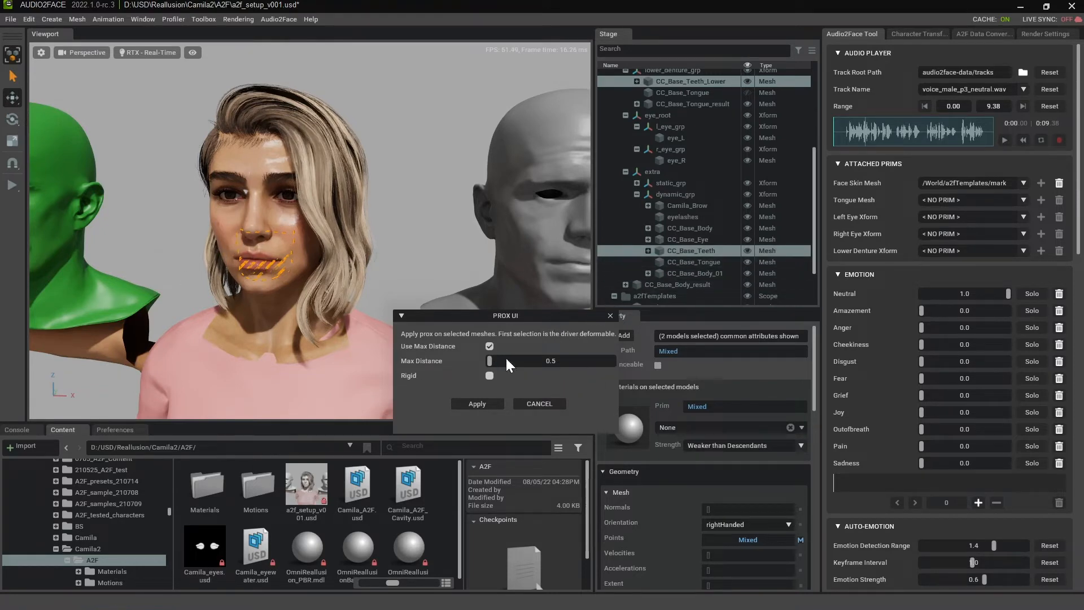
double_click(559, 363)
type("0.01")
type("001")
key("Return")
left_click(488, 402)
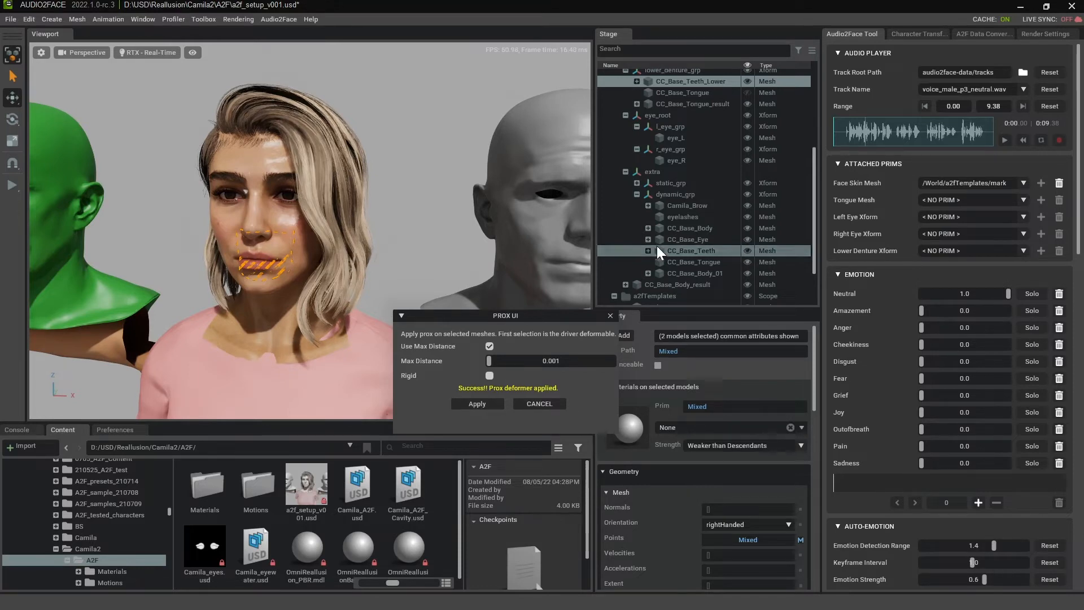
- Apply a Prox deformer to the Camila_Brow mesh, driven by CC_Base_Body_result, with Use Max Distance disabled
left_click(695, 206)
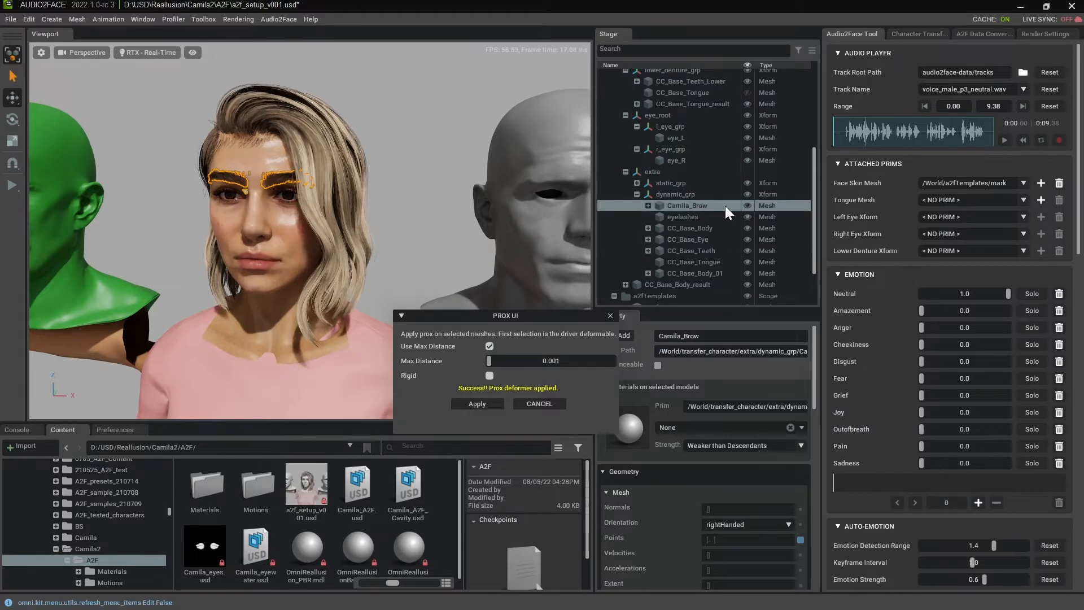
scroll(652, 191, "up", 2)
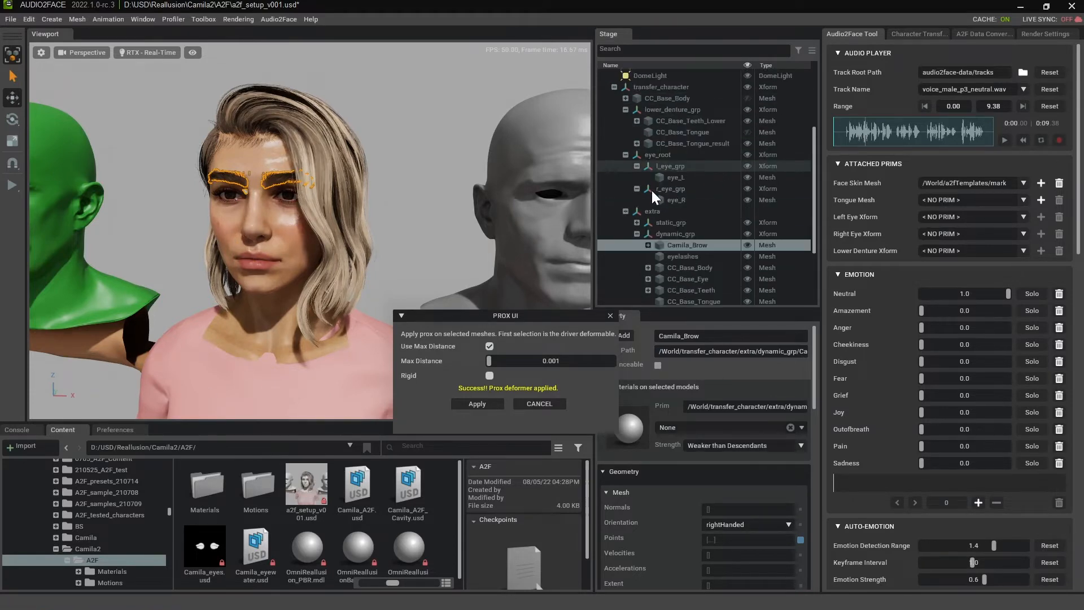
scroll(688, 162, "up", 4)
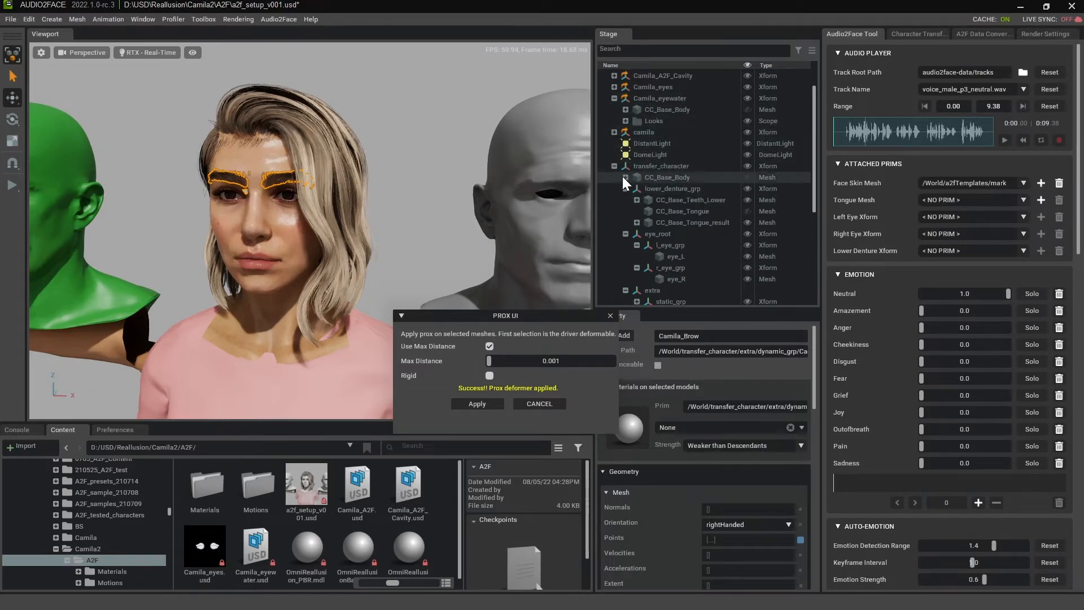
scroll(672, 189, "down", 4)
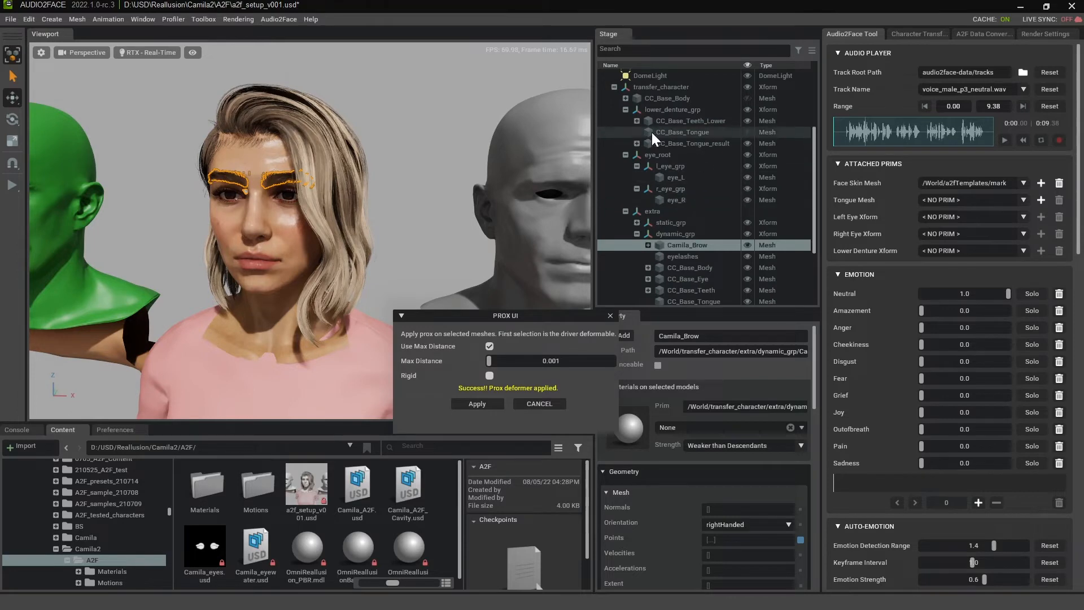
left_click(625, 211)
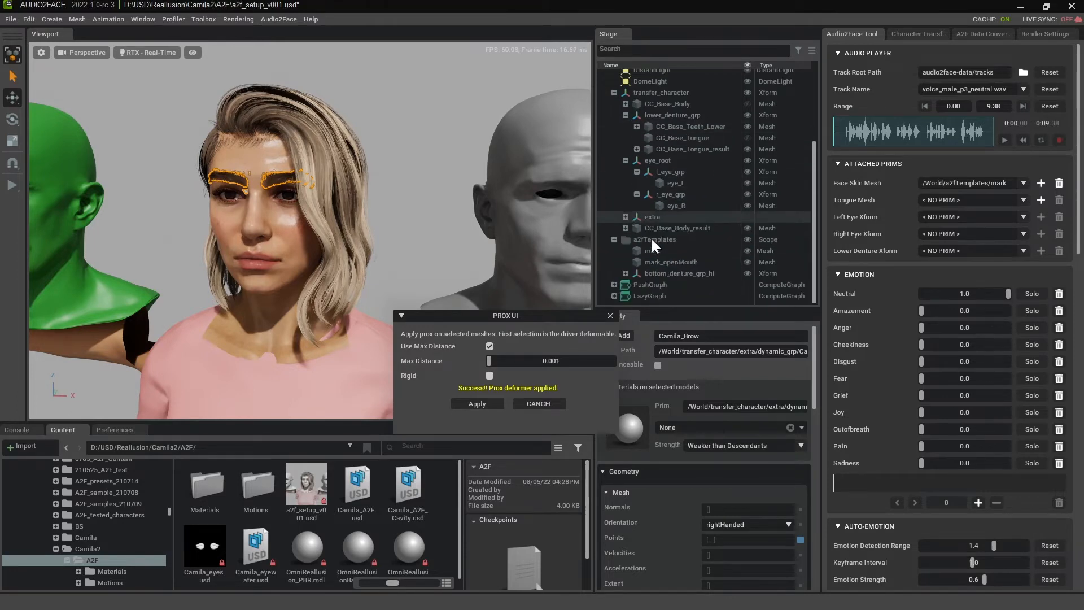
left_click(677, 227)
left_click(625, 216)
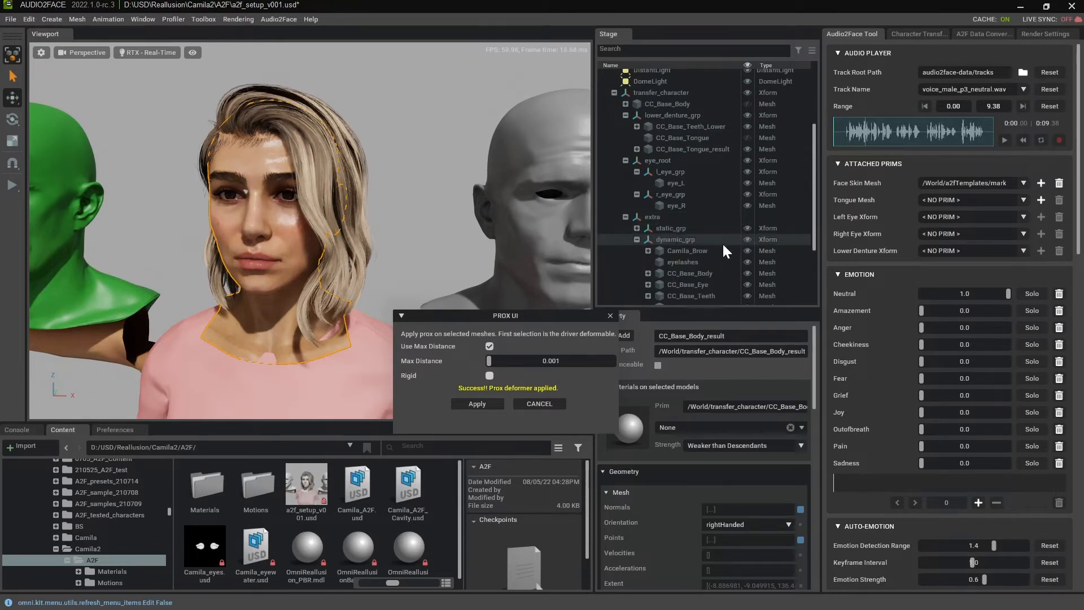
scroll(722, 243, "down", 5)
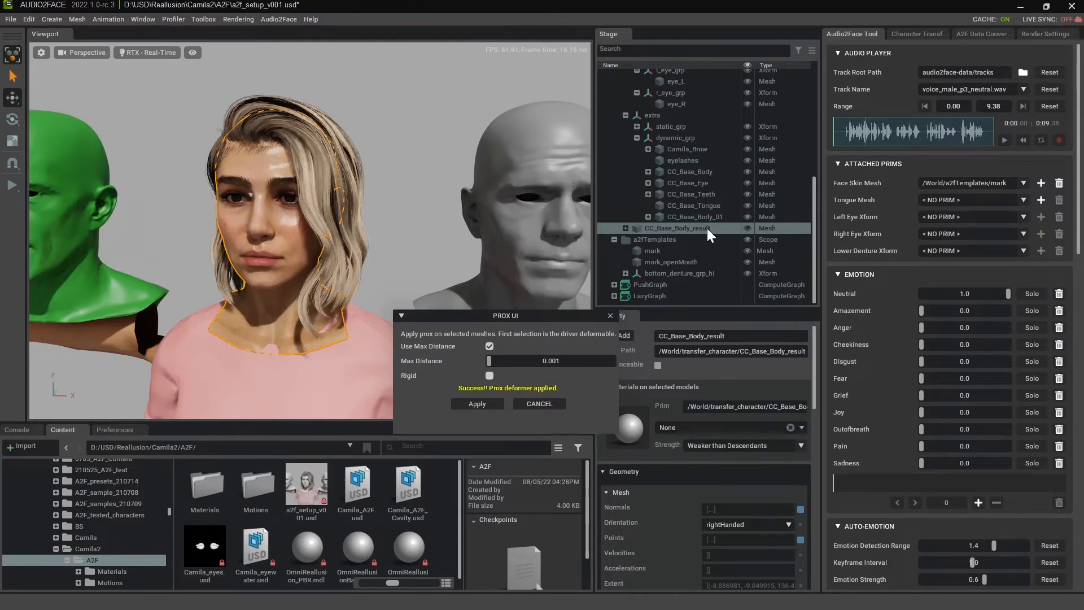
left_click(693, 148, "ctrl")
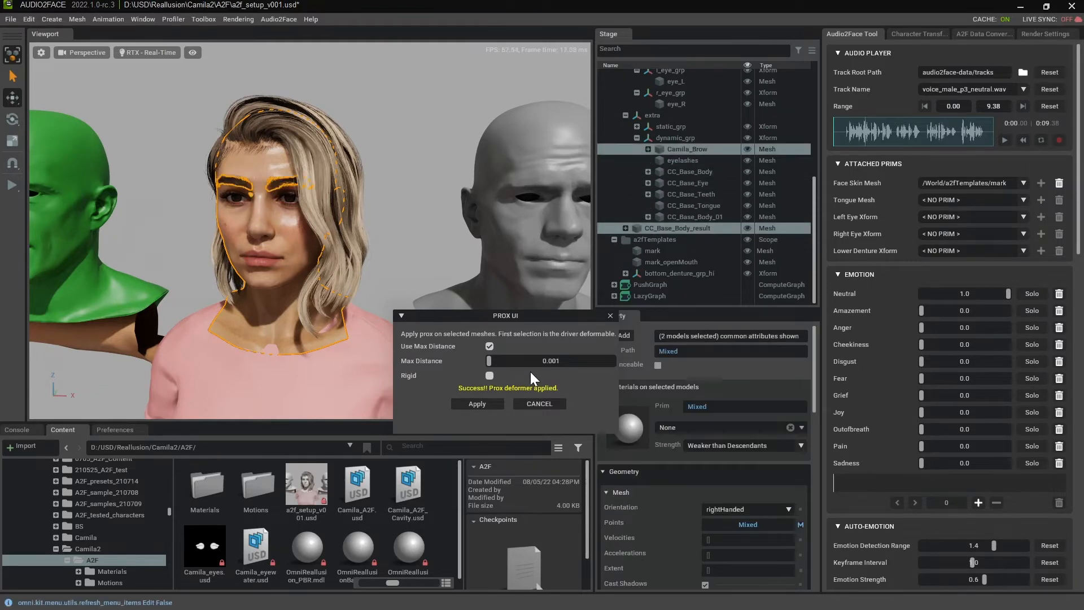
left_click(489, 345)
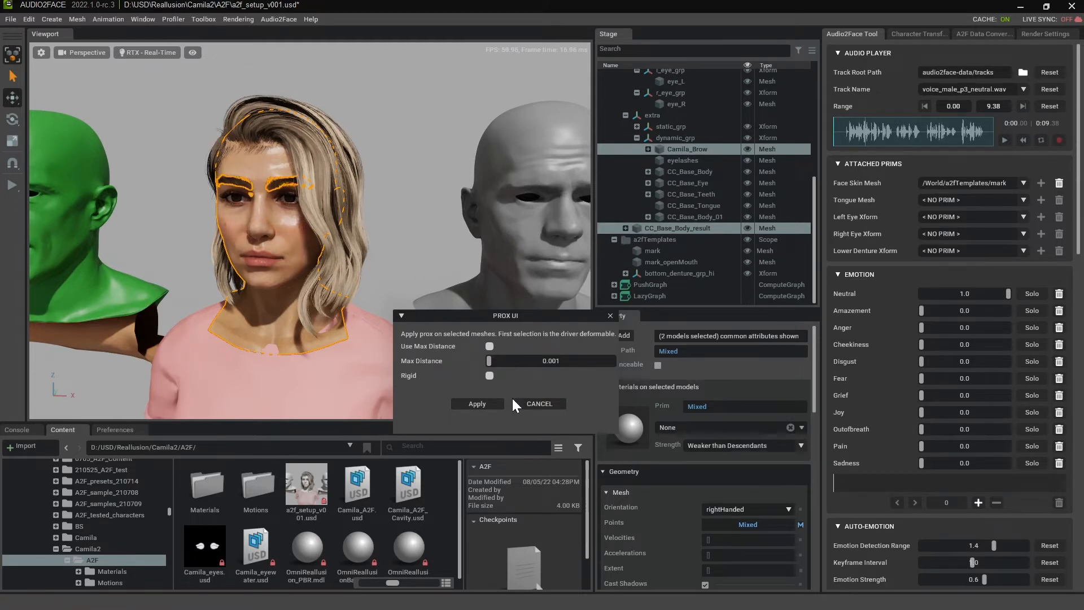
left_click(493, 408)
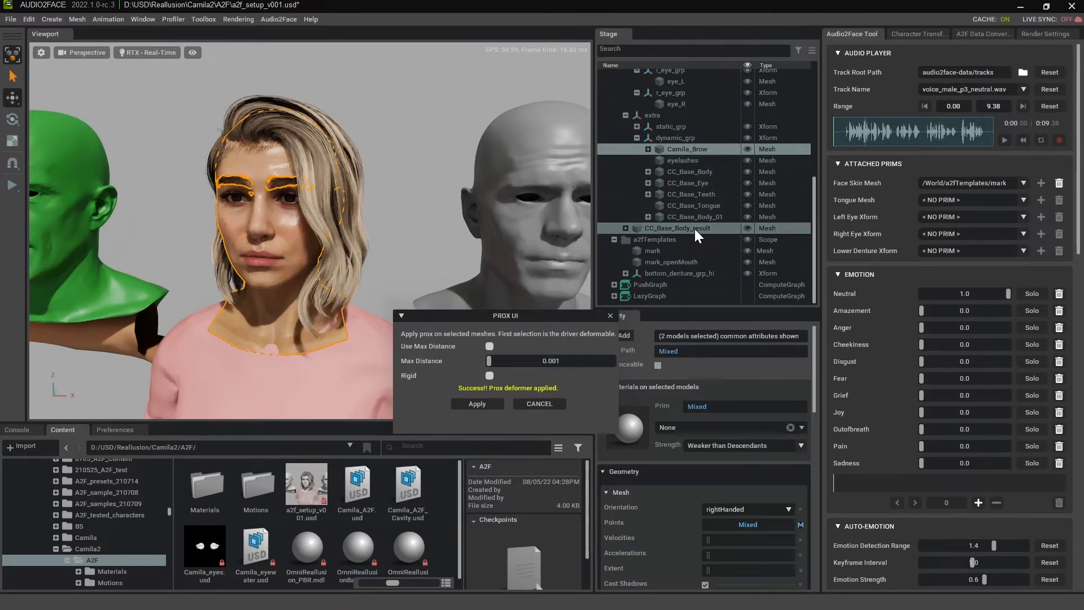
- Apply a Prox deformer without a max distance to the CC_Base_Body eye mesh in dynamic_grp, driven by CC_Base_Body_result
left_click(692, 171)
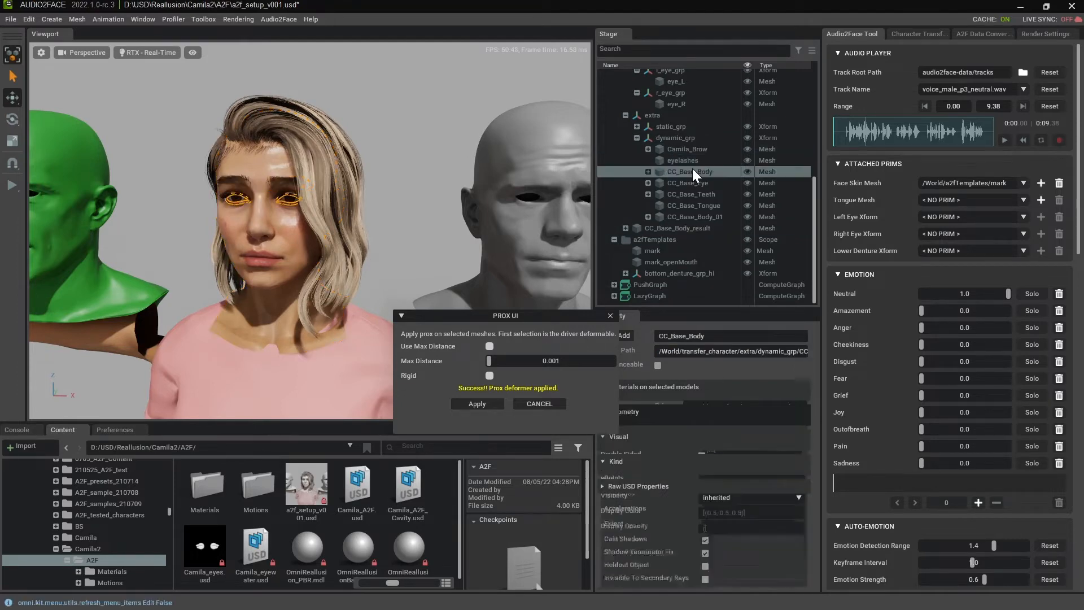
left_click(693, 228)
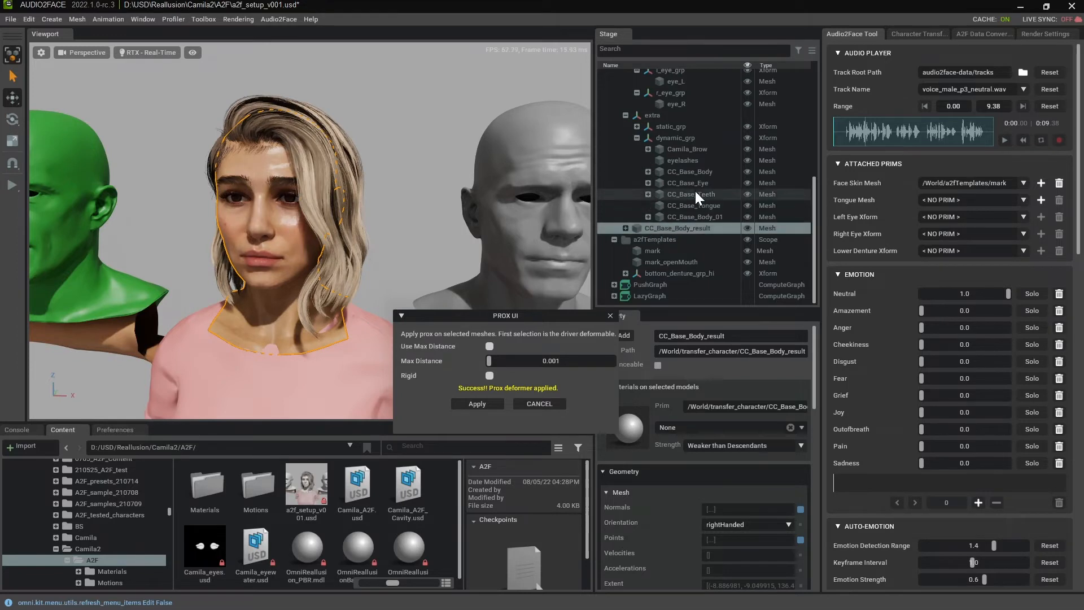
left_click(701, 173, "ctrl")
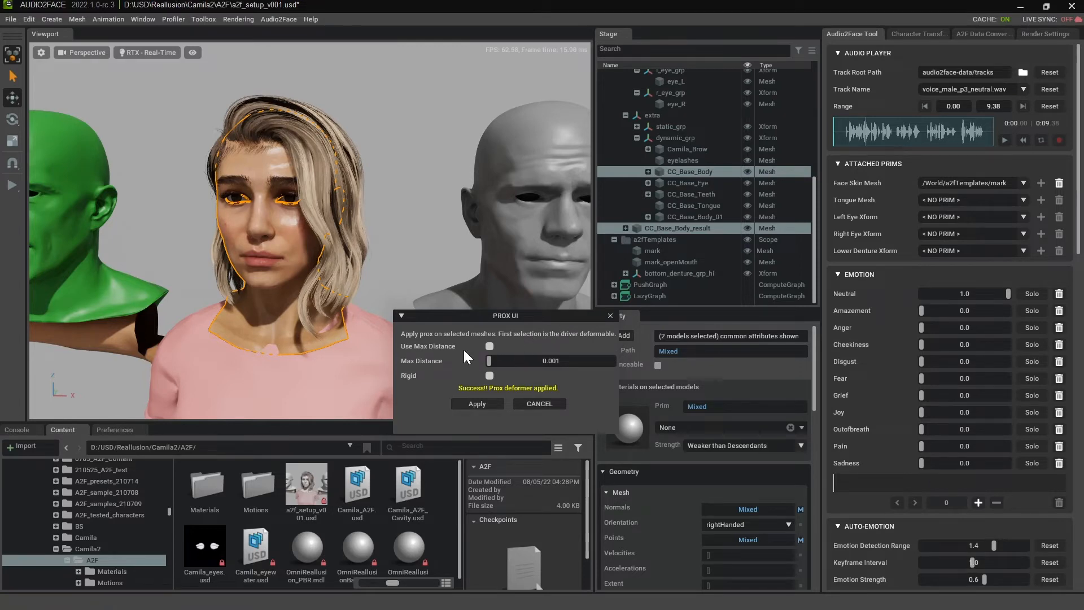
left_click(488, 407)
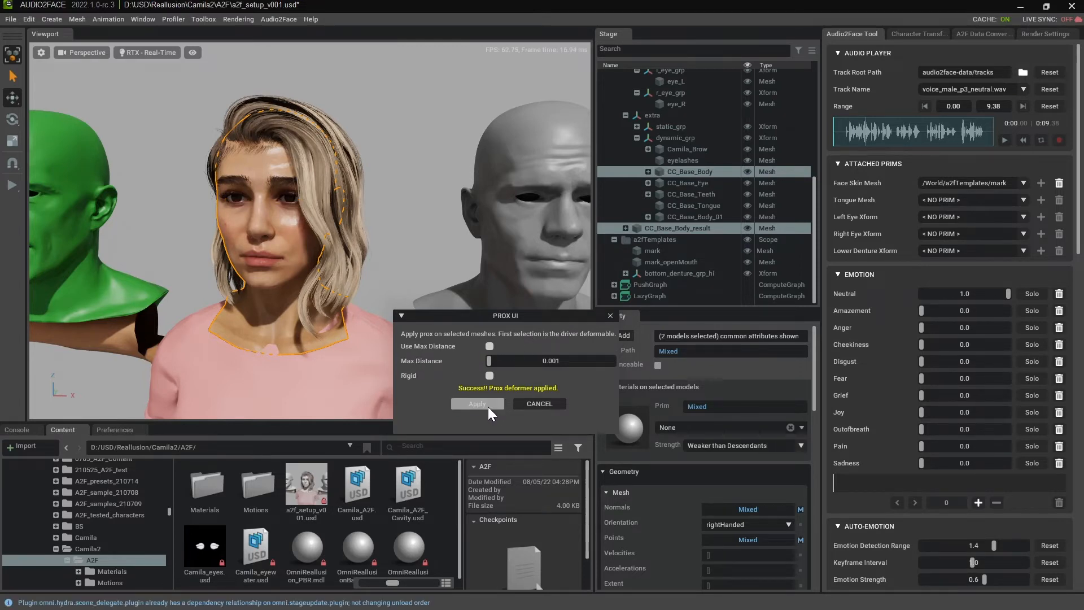
left_click(686, 172)
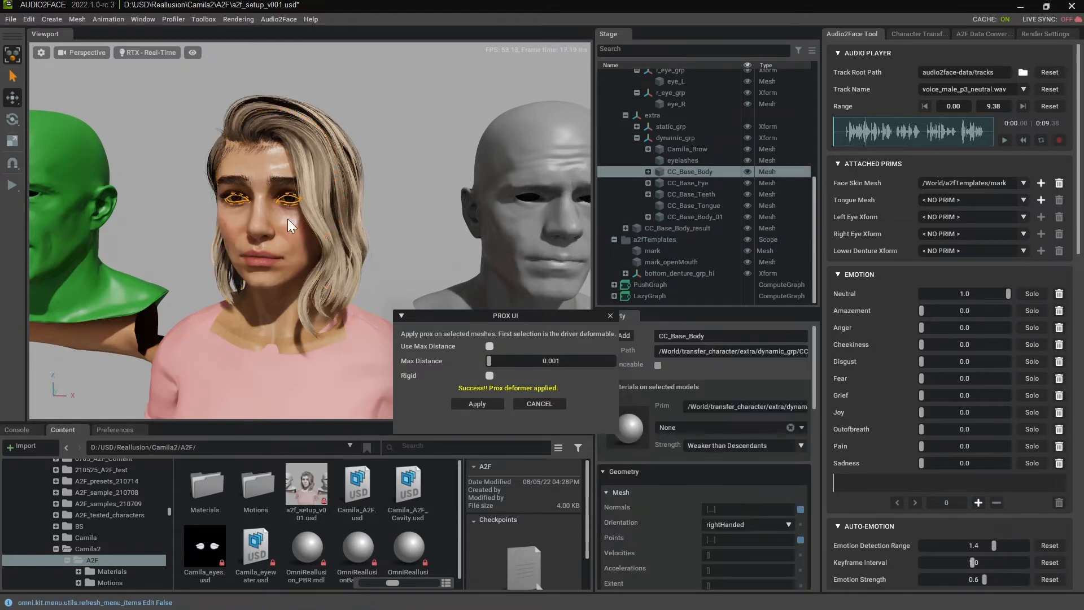
- Apply a Prox deformer without a max distance to eyelashes, driven by the CC_Base_Body eye mesh in dynamic_grp, and hide that driver mesh
left_click(699, 162, "ctrl")
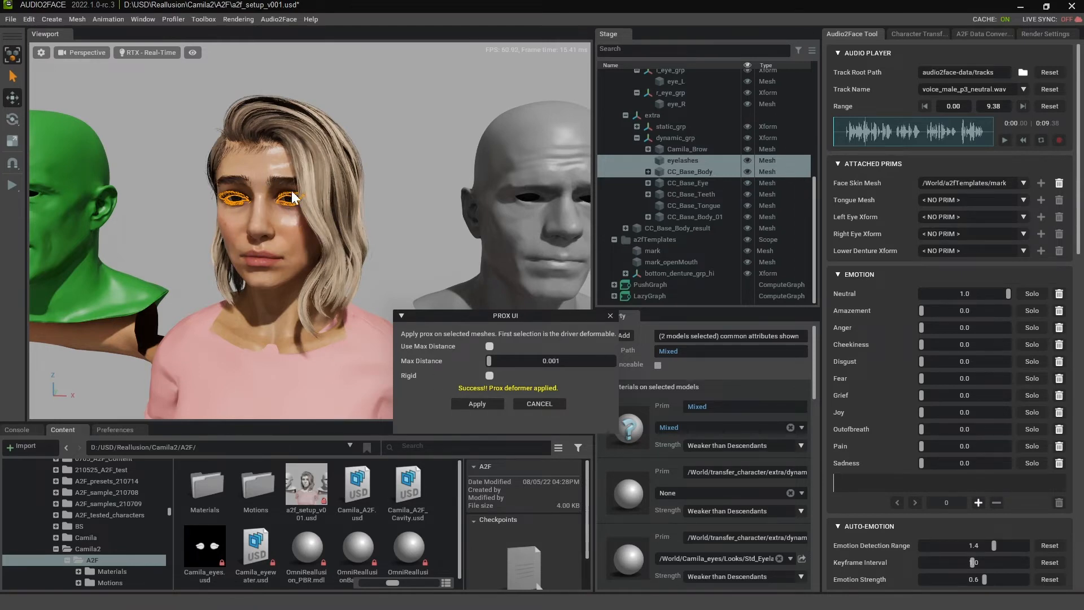
left_click(487, 402)
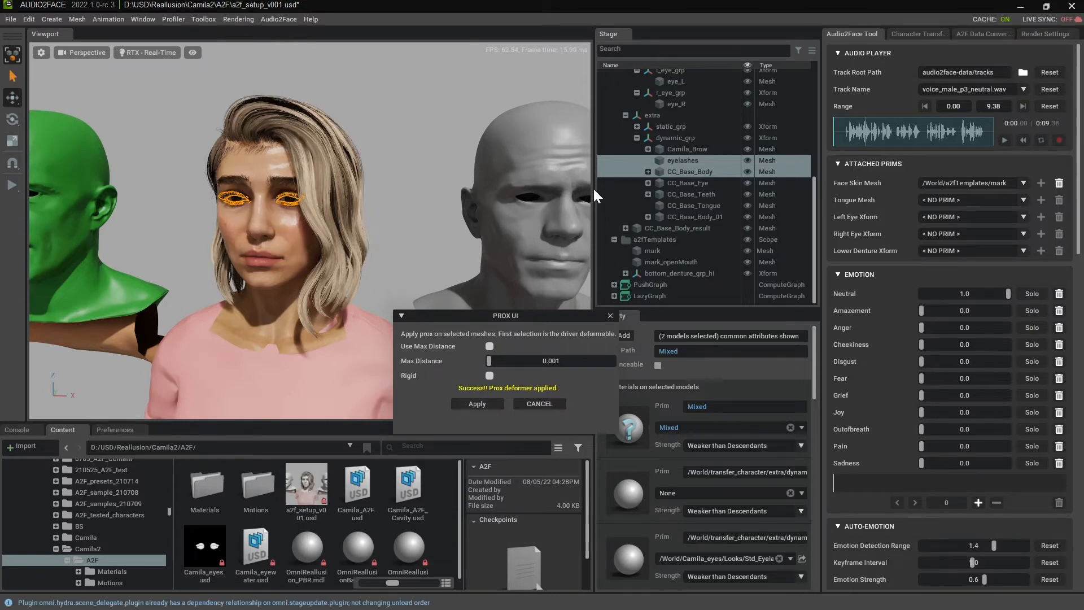
left_click(704, 171)
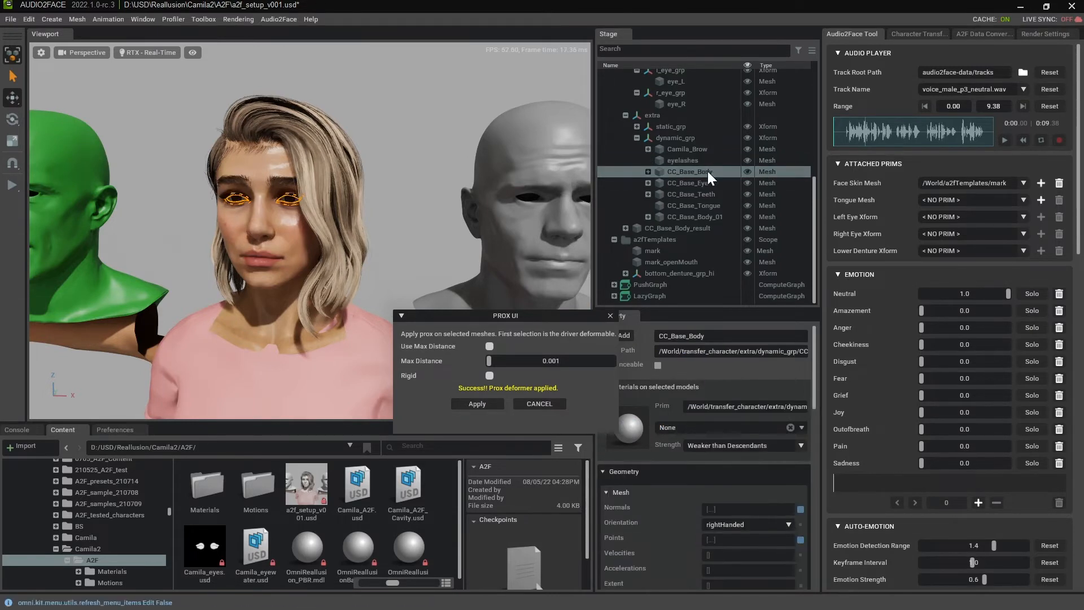
left_click(748, 172)
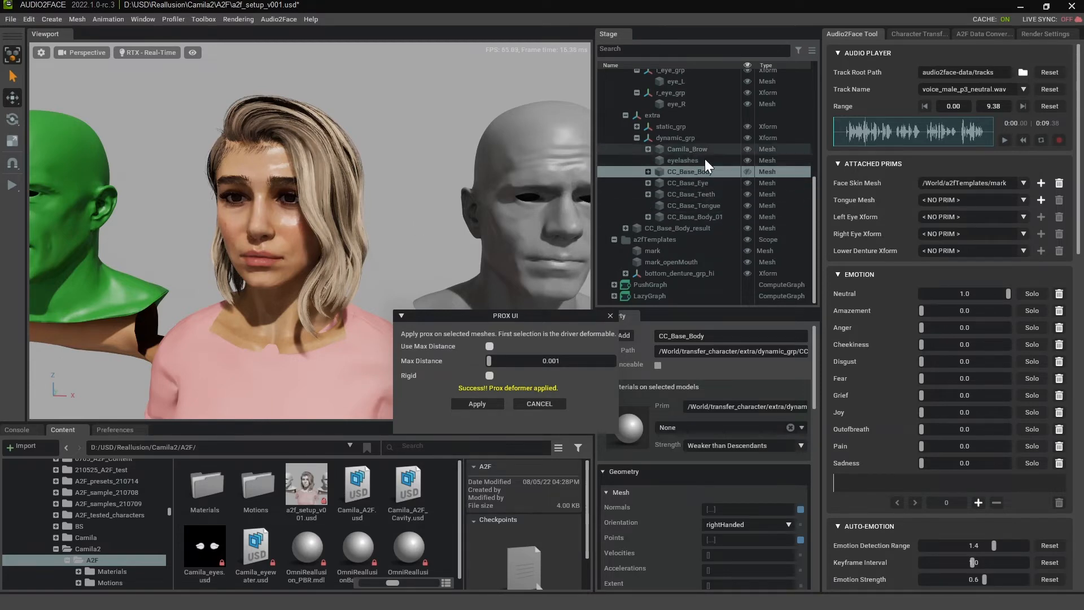
- Apply a Prox deformer to CC_Base_Body_01, driven by CC_Base_Body_result, with Use Max Distance enabled and Max Distance set to 0.5
left_click(689, 217)
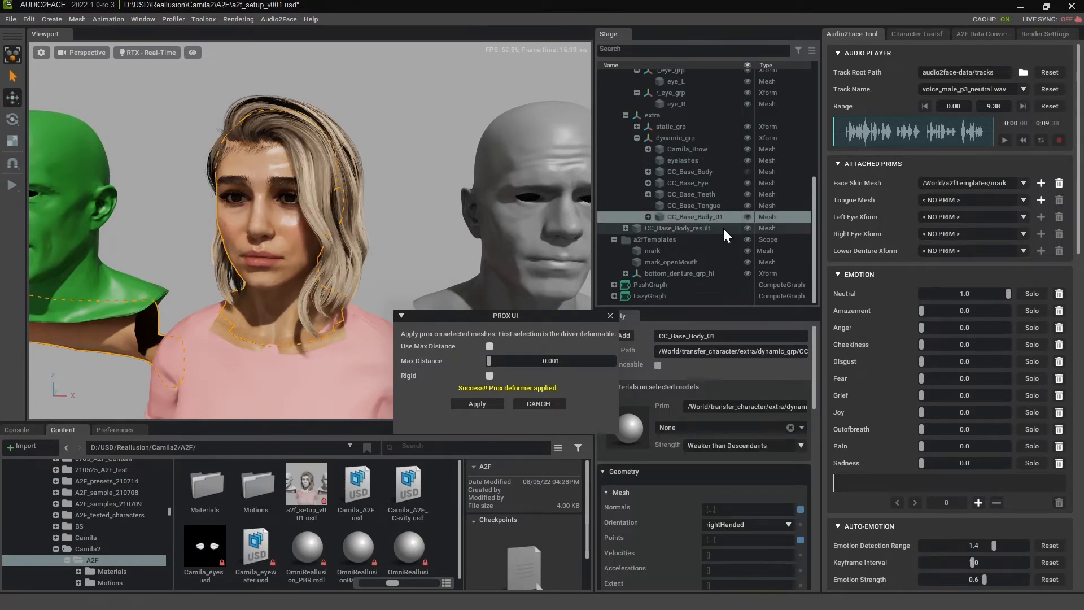
left_click(680, 228)
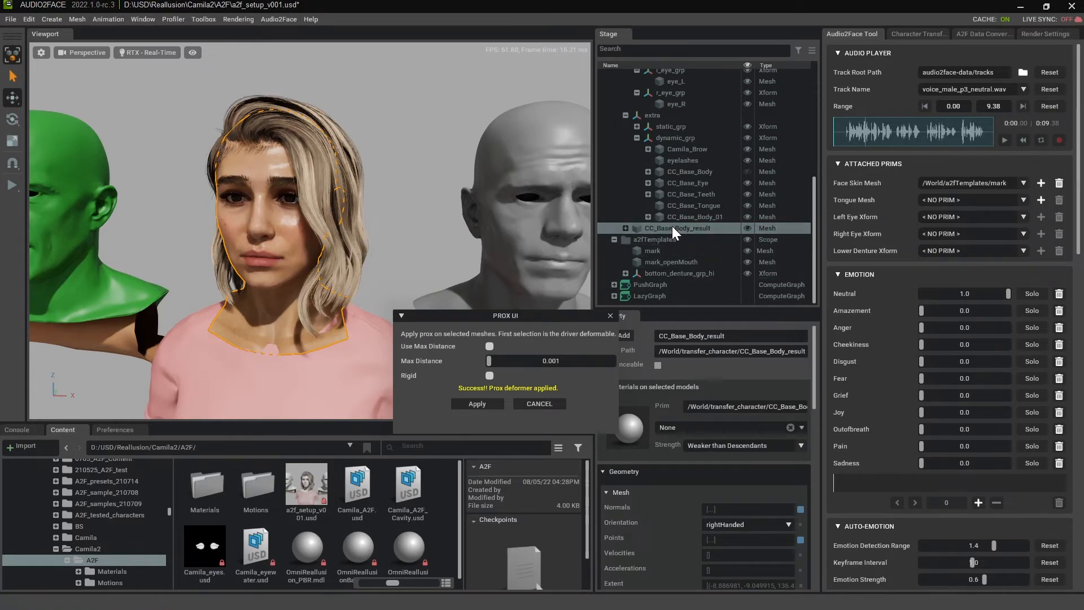
left_click(711, 216, "ctrl")
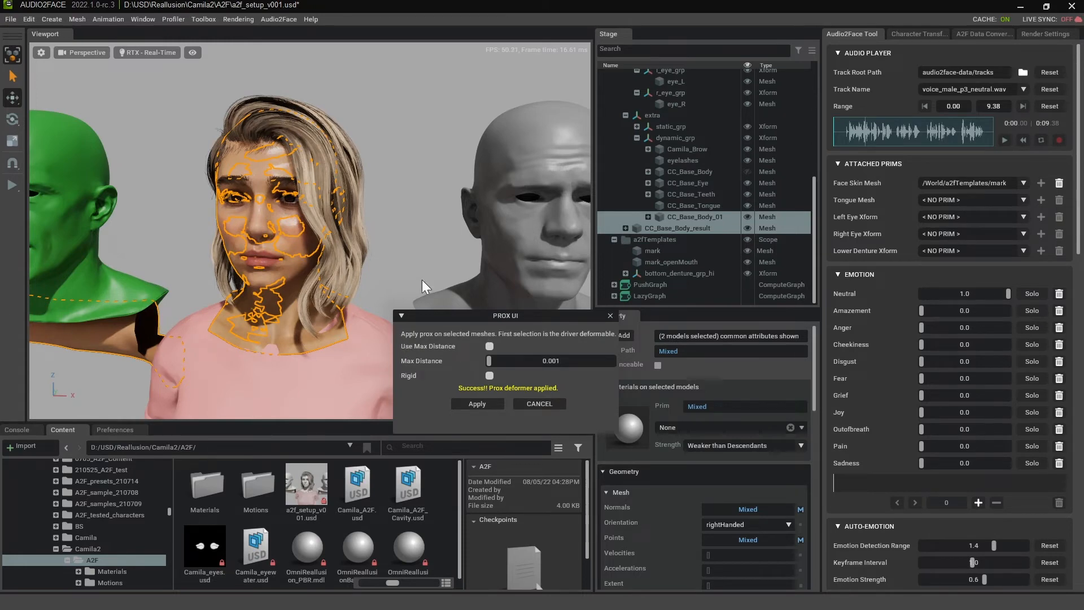
scroll(427, 177, "down", 3)
middle_click_drag(415, 299, 345, 234)
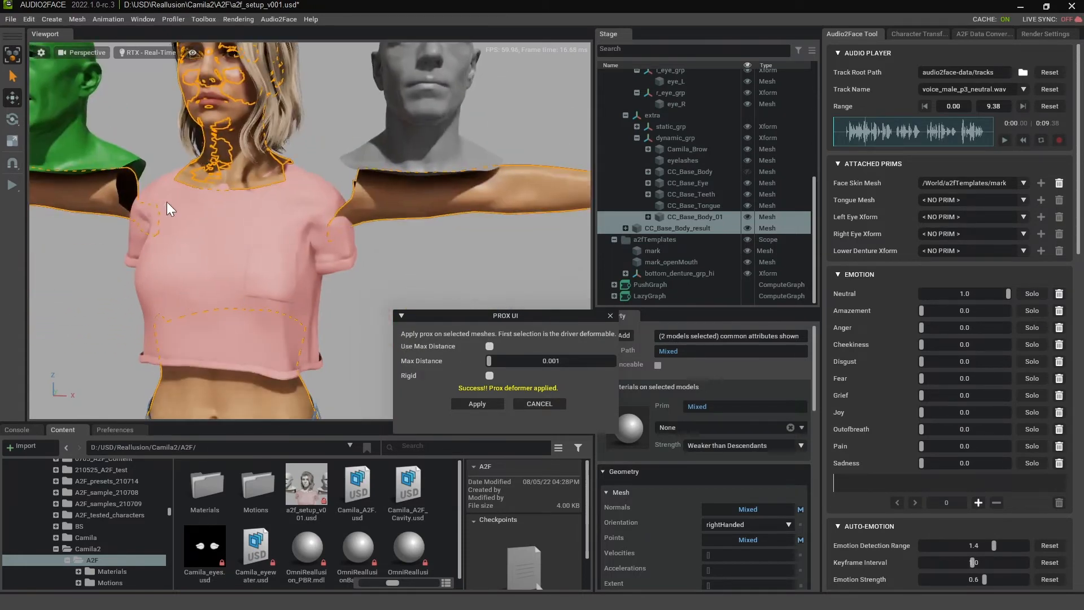
middle_click_drag(166, 202, 220, 268)
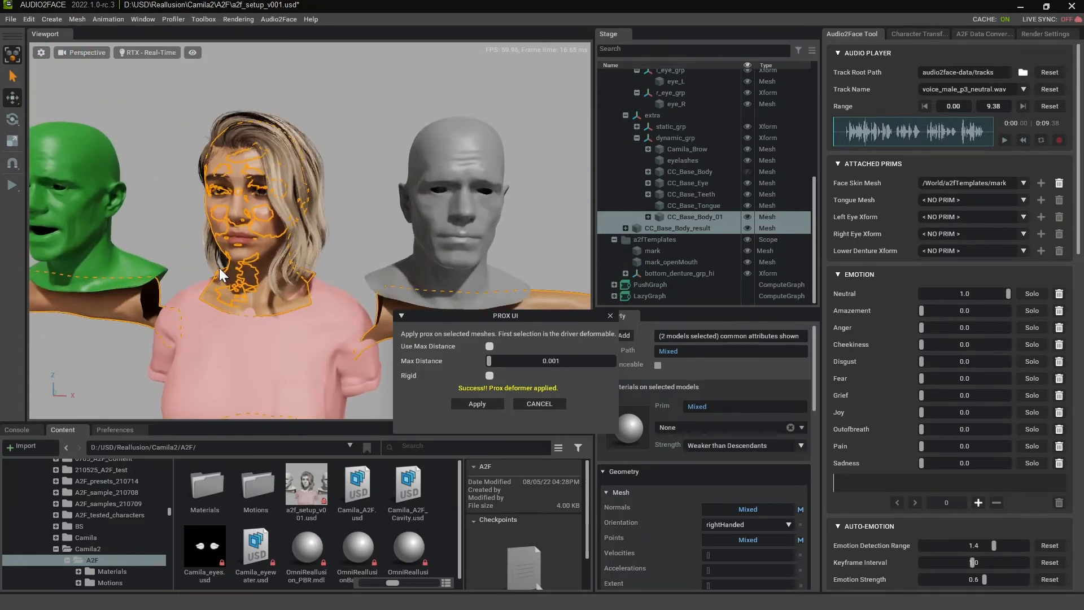
left_click(489, 346)
double_click(548, 362)
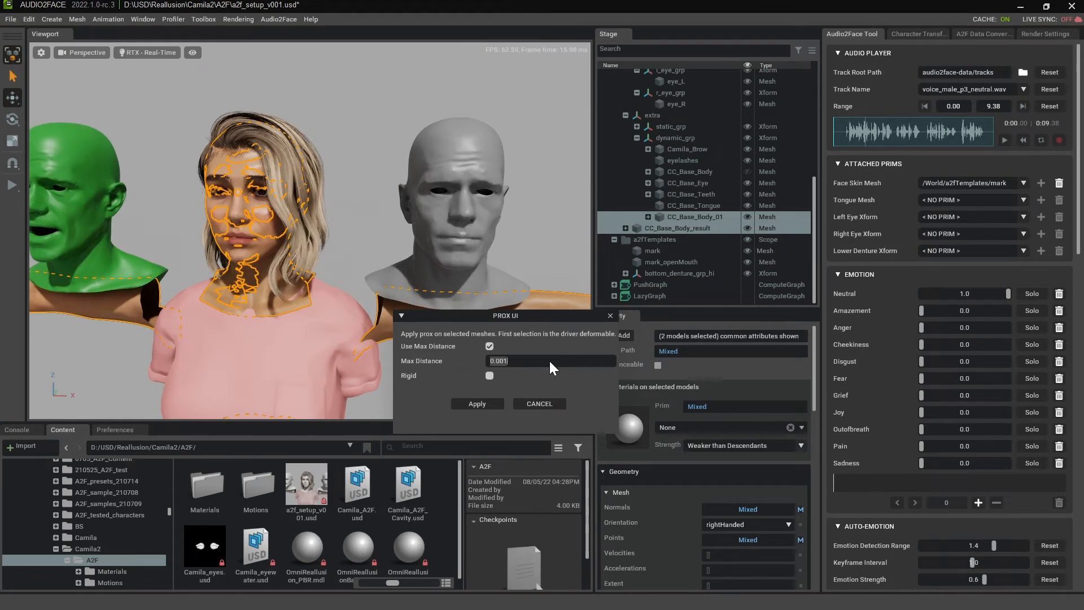
type("0.5")
key("Return")
left_click(496, 408)
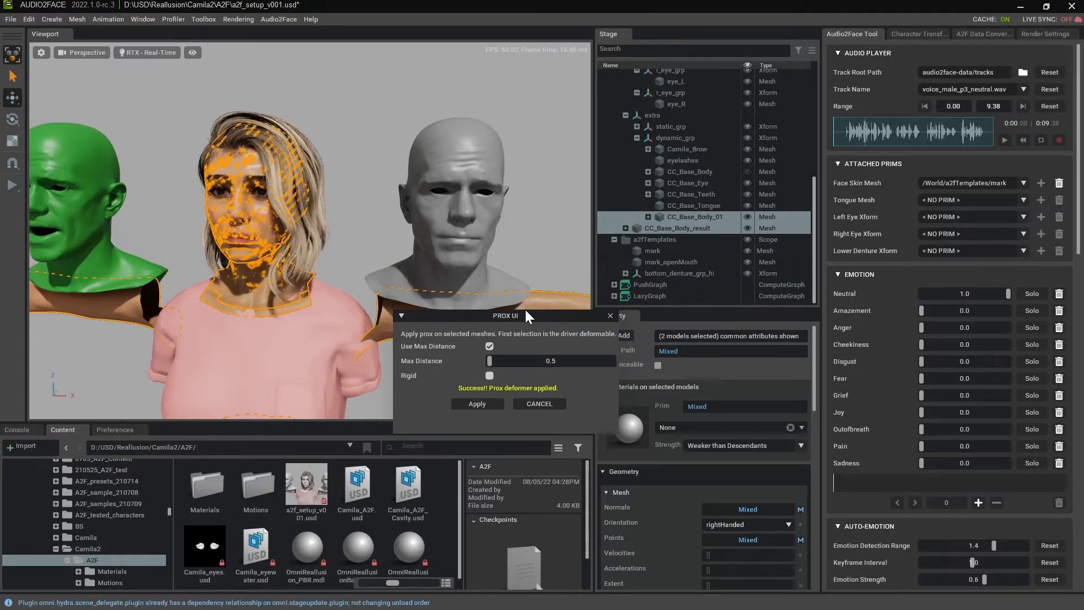
- Apply a second Prox deformer to CC_Base_Body_01, driven by eyelashes, with Max Distance set to 0.1
left_click(705, 219)
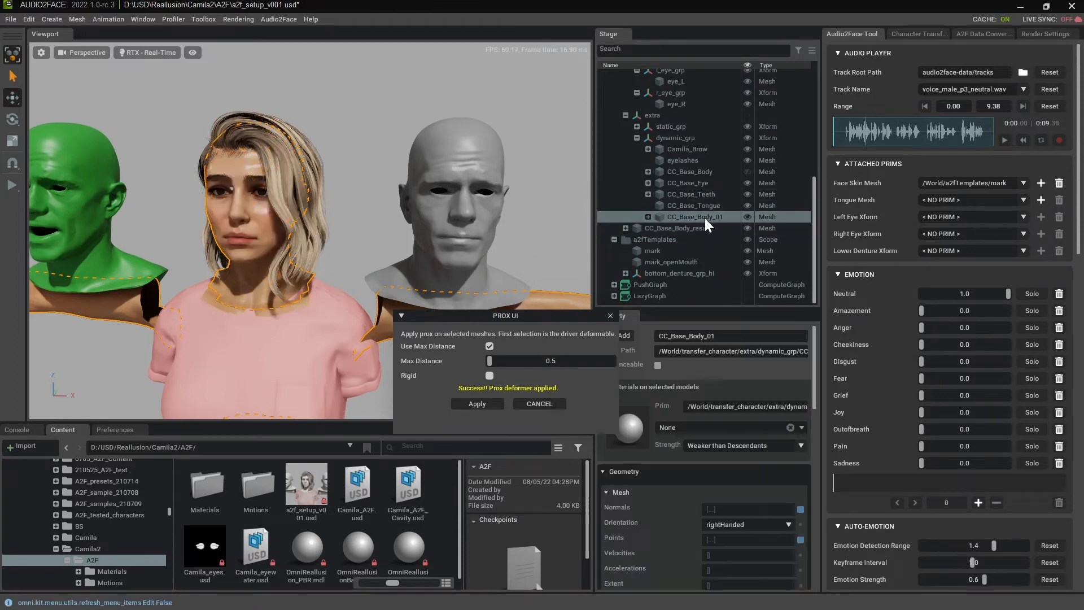
left_click(698, 160)
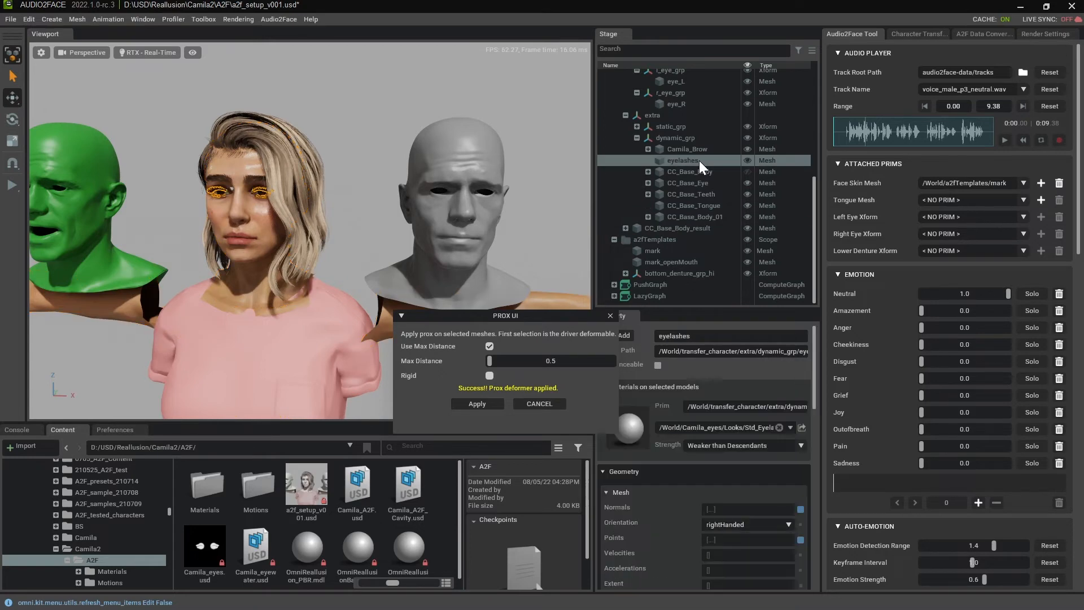
left_click(703, 216, "ctrl")
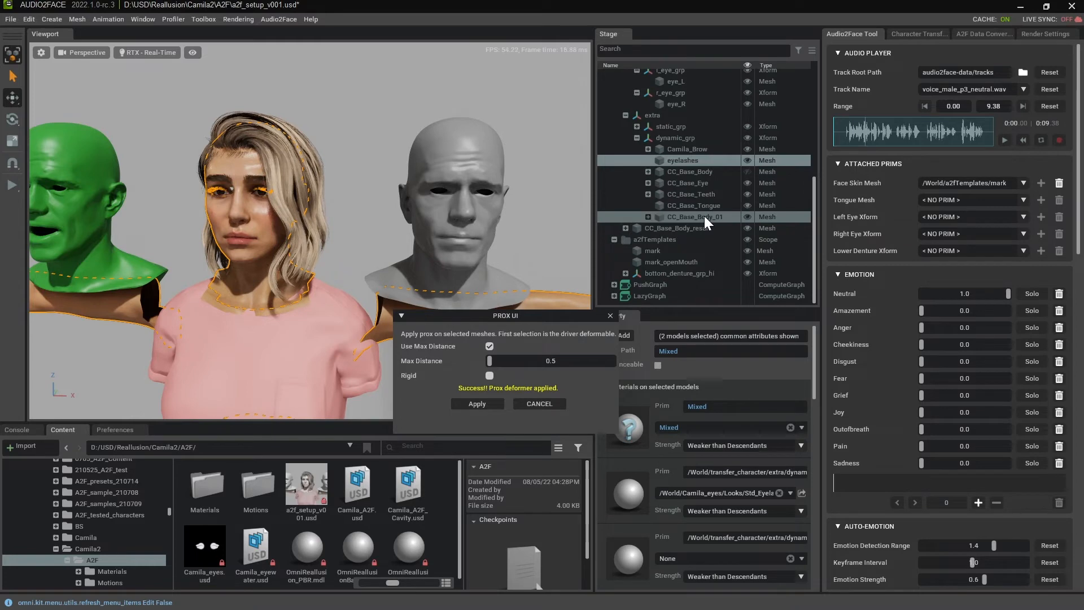
double_click(550, 362)
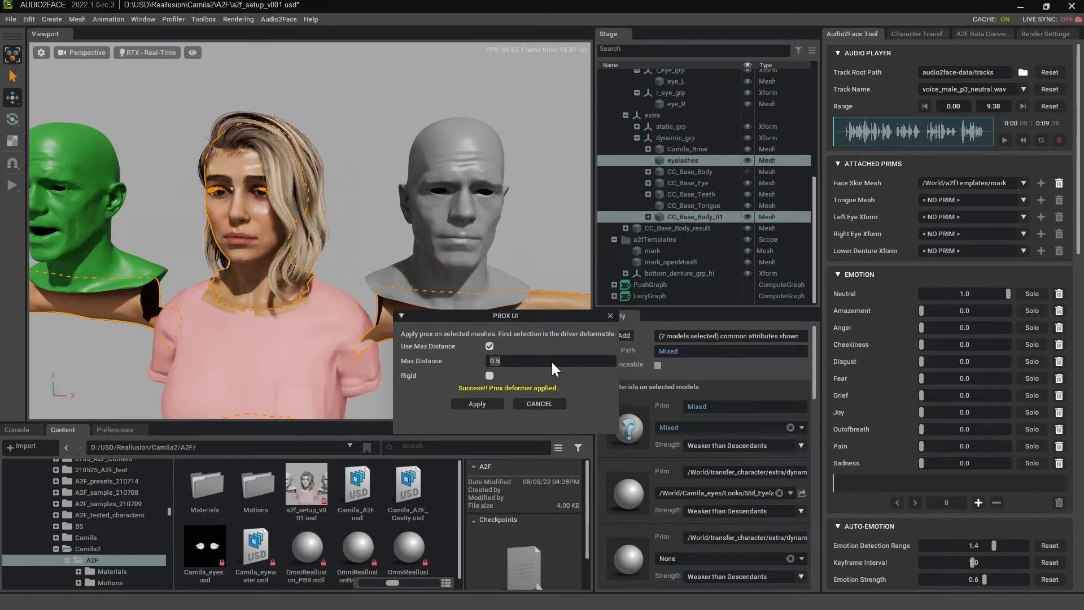
type("0.")
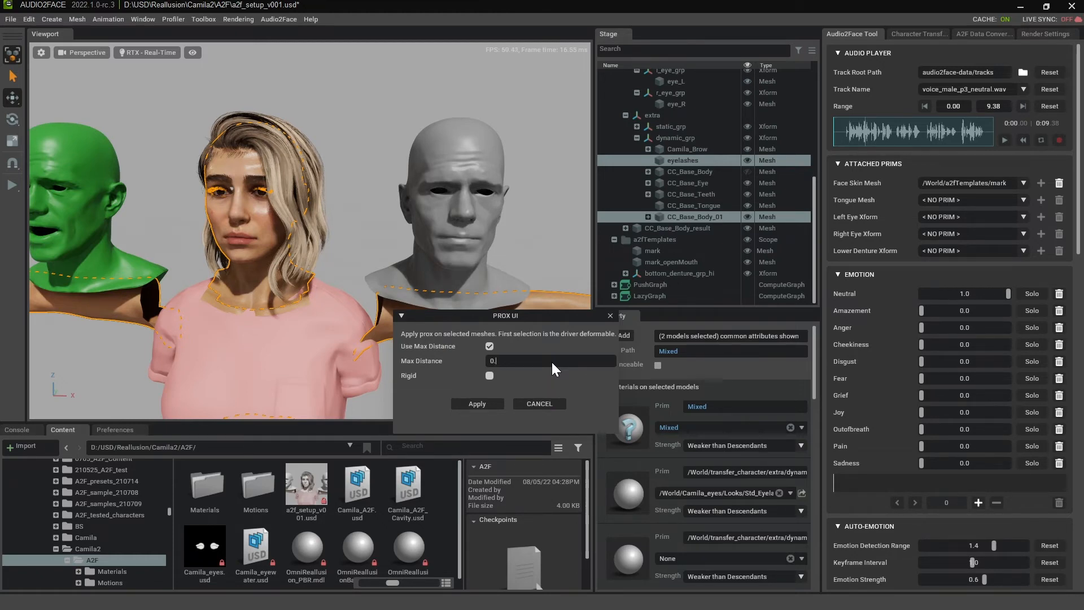
type("1")
key("Return")
left_click(497, 405)
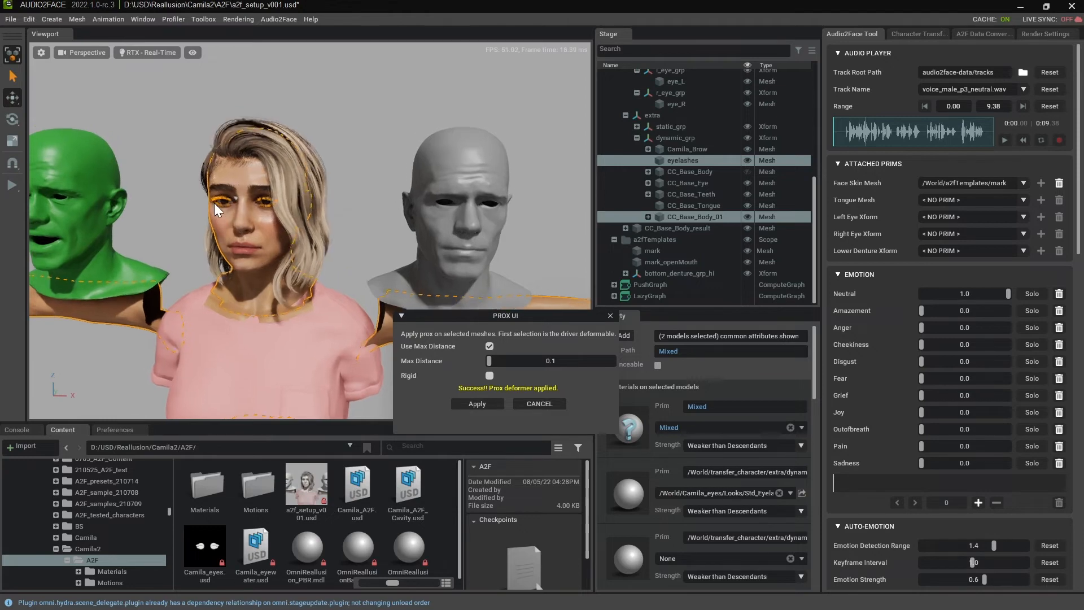
- Hide the eyelashes driver mesh in dynamic_grp, leaving only CC_Base_Body_01 selected
scroll(220, 204, "up", 3)
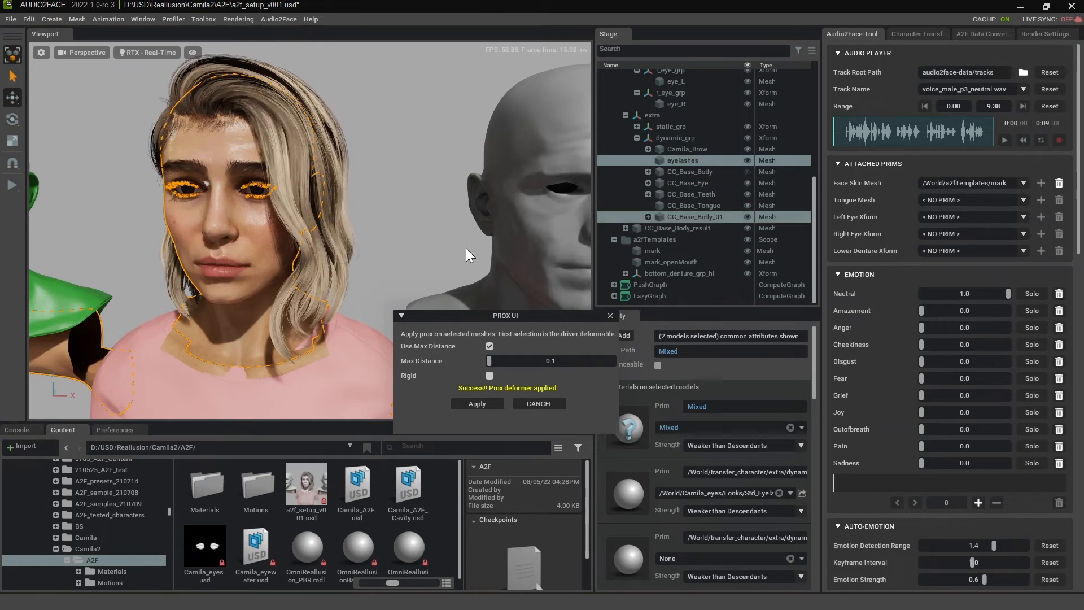
left_click(690, 217)
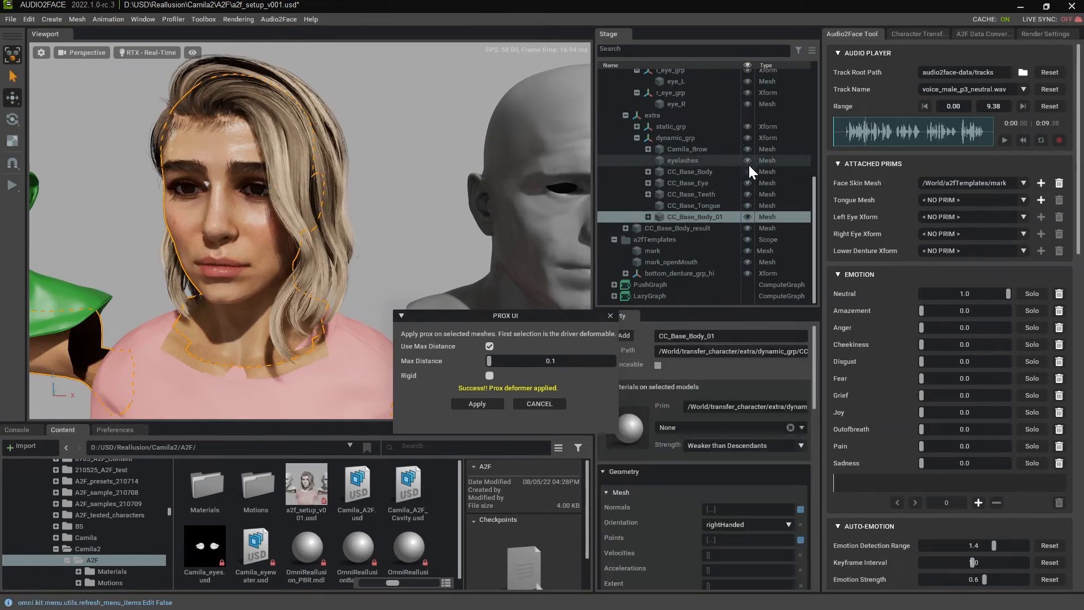
left_click(747, 158)
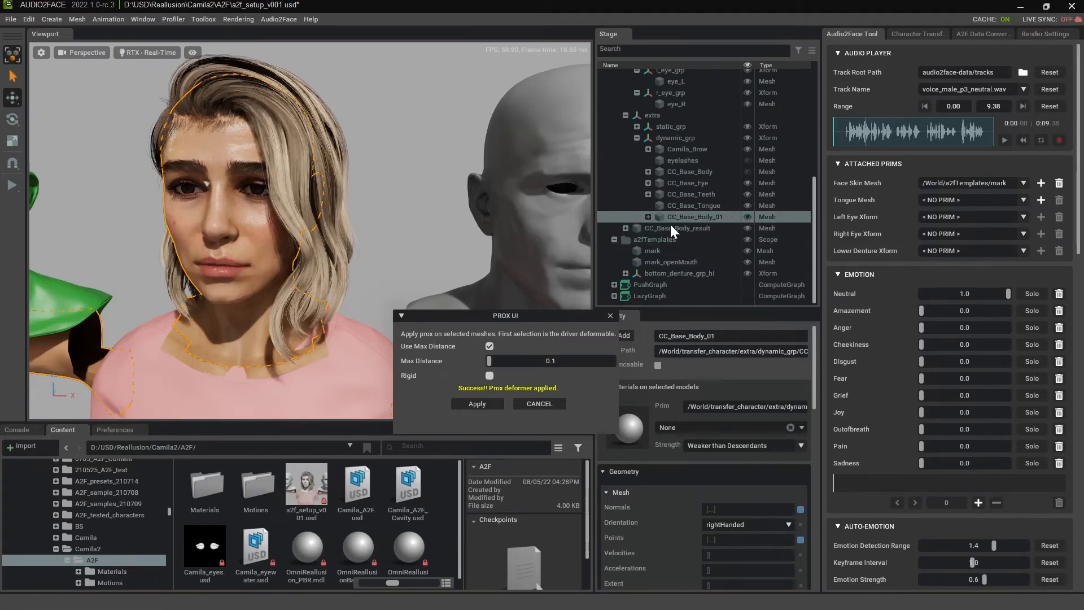
- Scrub through the voice track and inspect the character's eyes, eyelashes and face from several angles for deformation problems
right_click_drag(433, 222, 22, 305, "alt")
left_click_drag(102, 339, 180, 378, "alt")
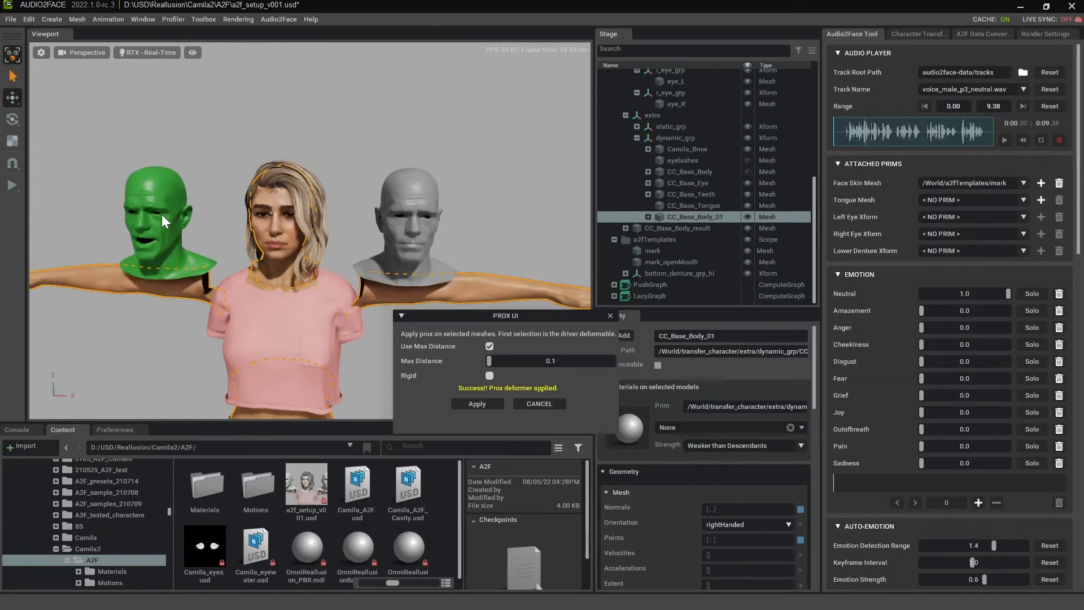
scroll(161, 215, "up", 5)
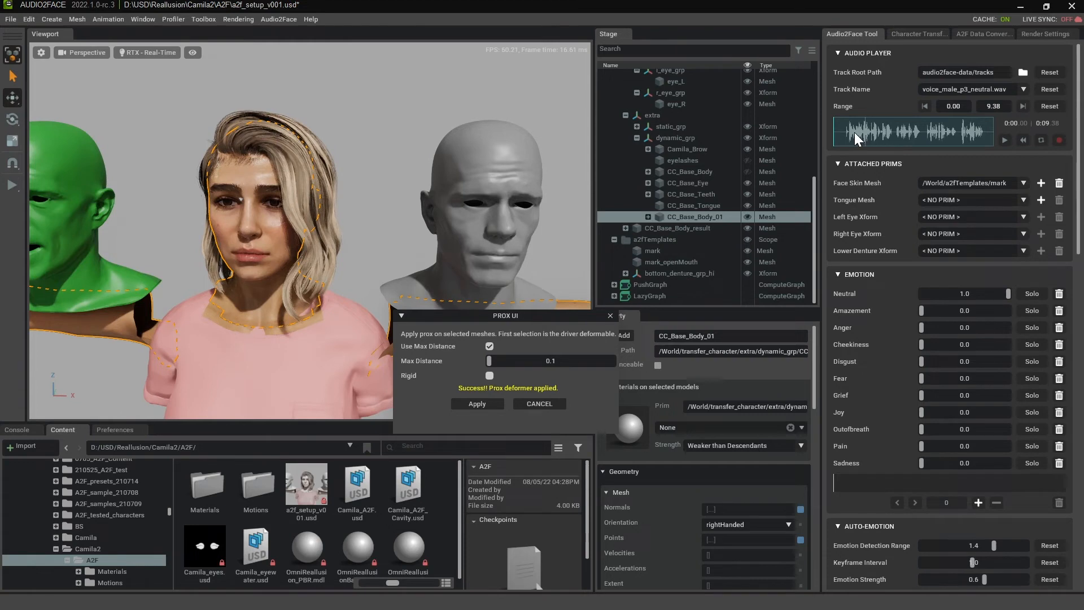
left_click_drag(854, 134, 890, 136)
right_click_drag(174, 207, 346, 200, "alt")
left_click_drag(345, 200, 215, 253, "alt")
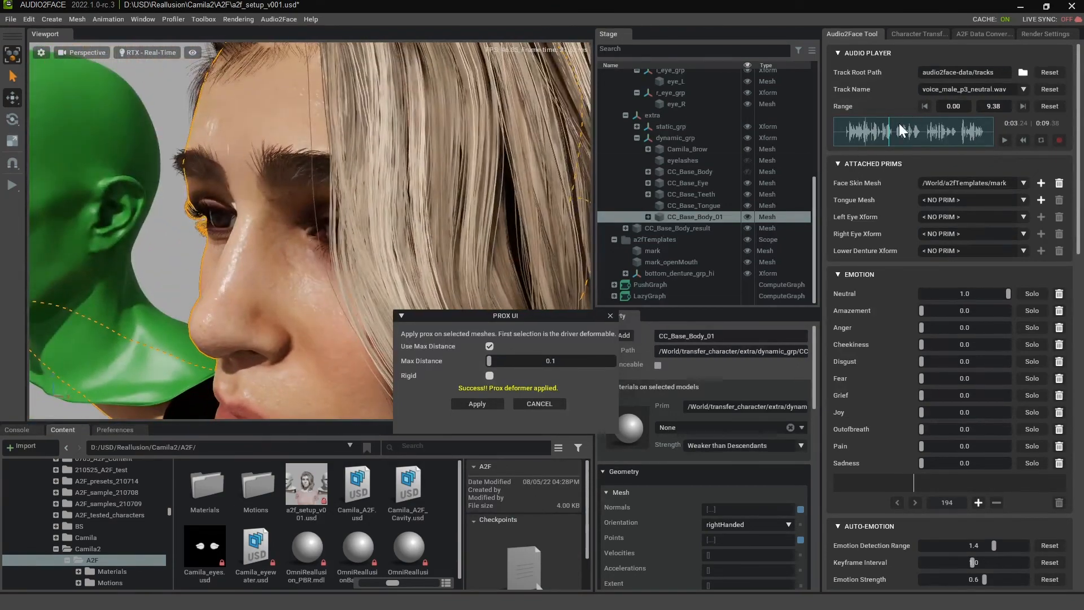
left_click_drag(886, 134, 873, 137)
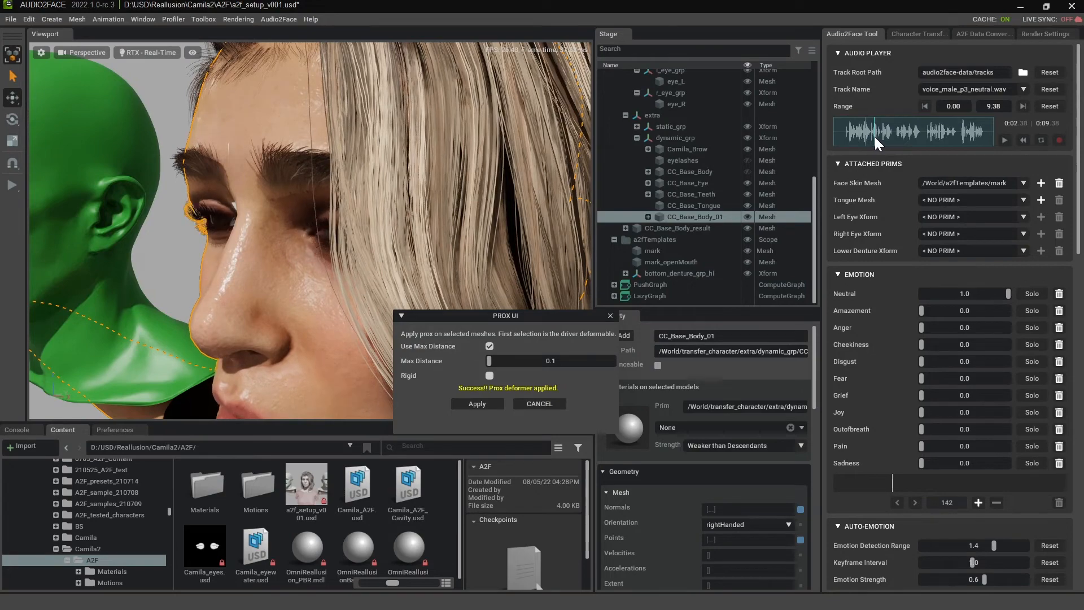
left_click_drag(874, 136, 872, 137)
left_click_drag(282, 197, 383, 151, "alt")
left_click_drag(867, 139, 825, 144)
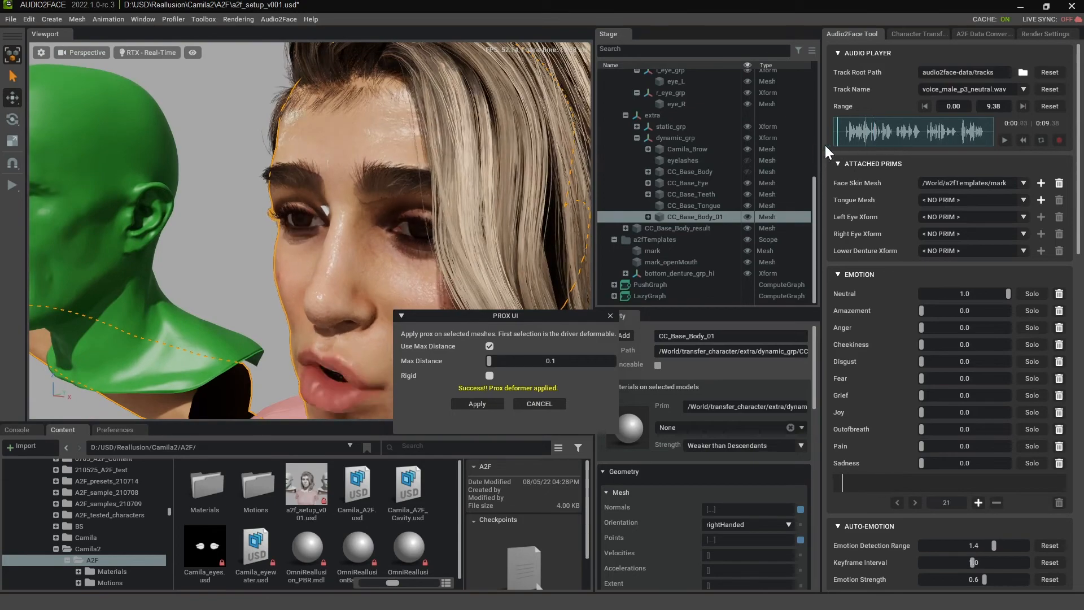
left_click_drag(396, 170, 378, 193, "alt")
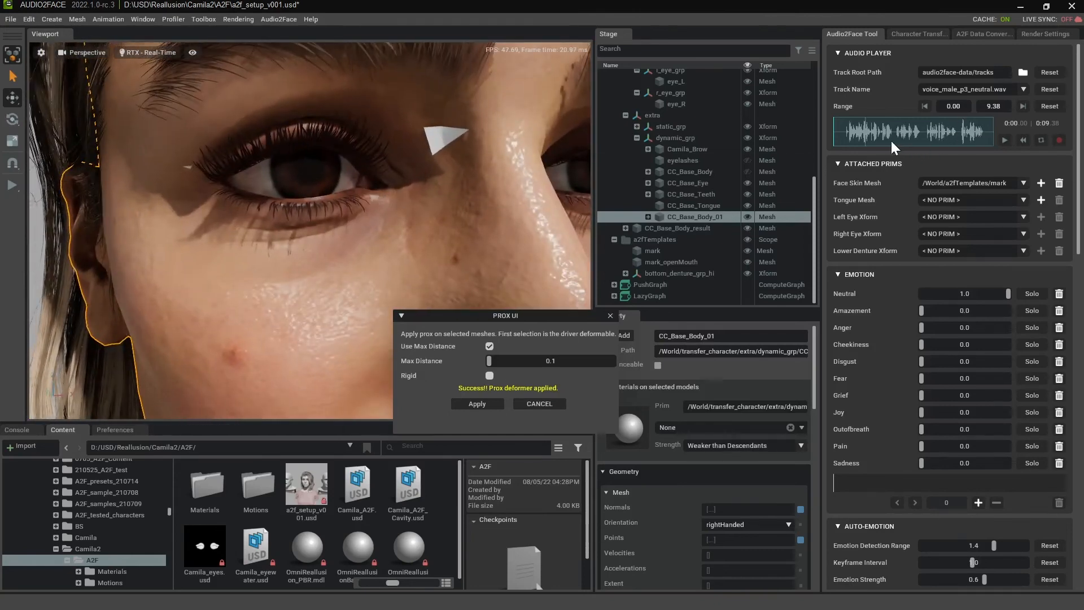
left_click_drag(875, 127, 818, 139)
scroll(294, 227, "down", 6)
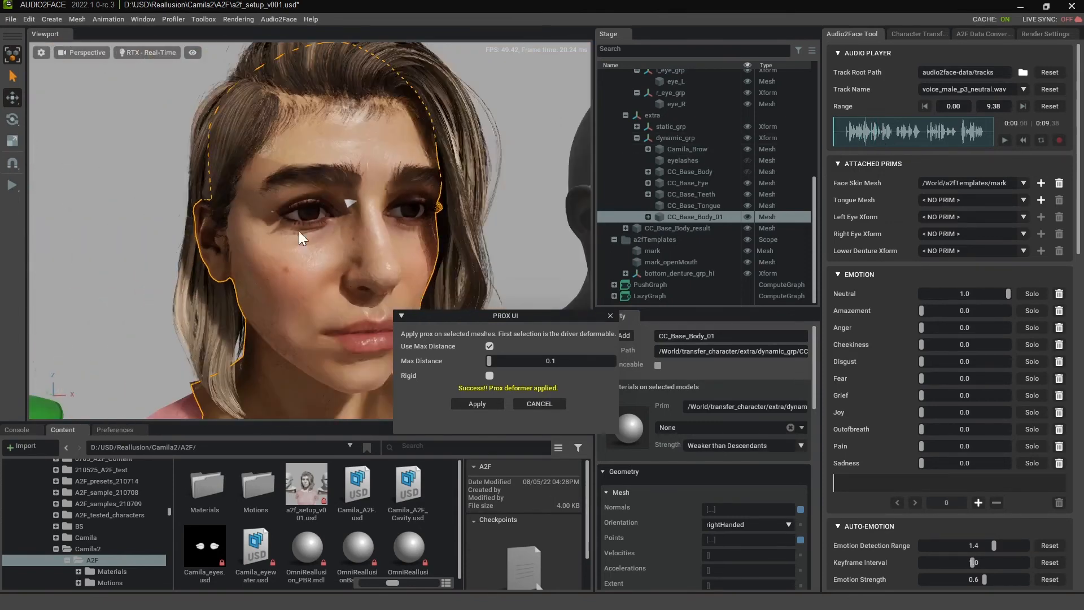
left_click_drag(294, 226, 276, 226, "alt")
left_click_drag(422, 212, 347, 199, "alt")
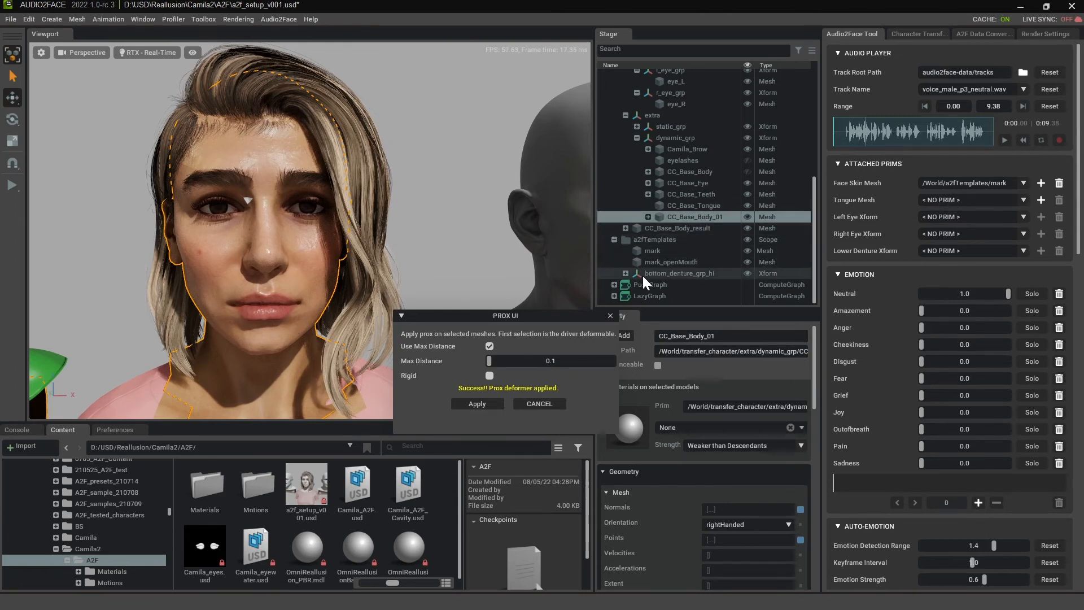
- Attach c_tongue_hi from the template's bottom_denture_grp_hi as the Tongue Mesh
left_click(626, 273)
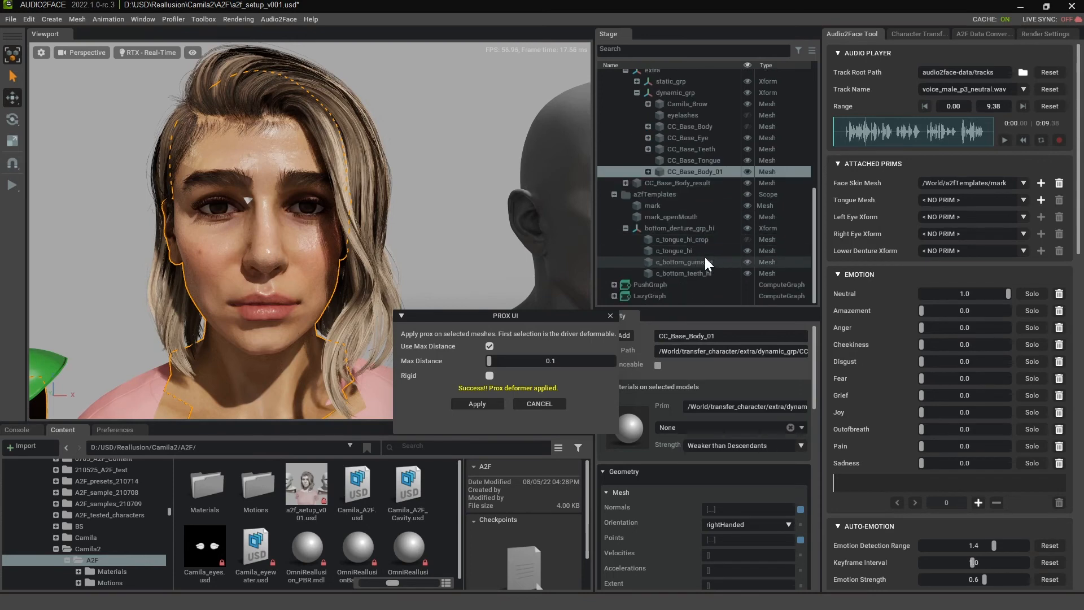
left_click(677, 251)
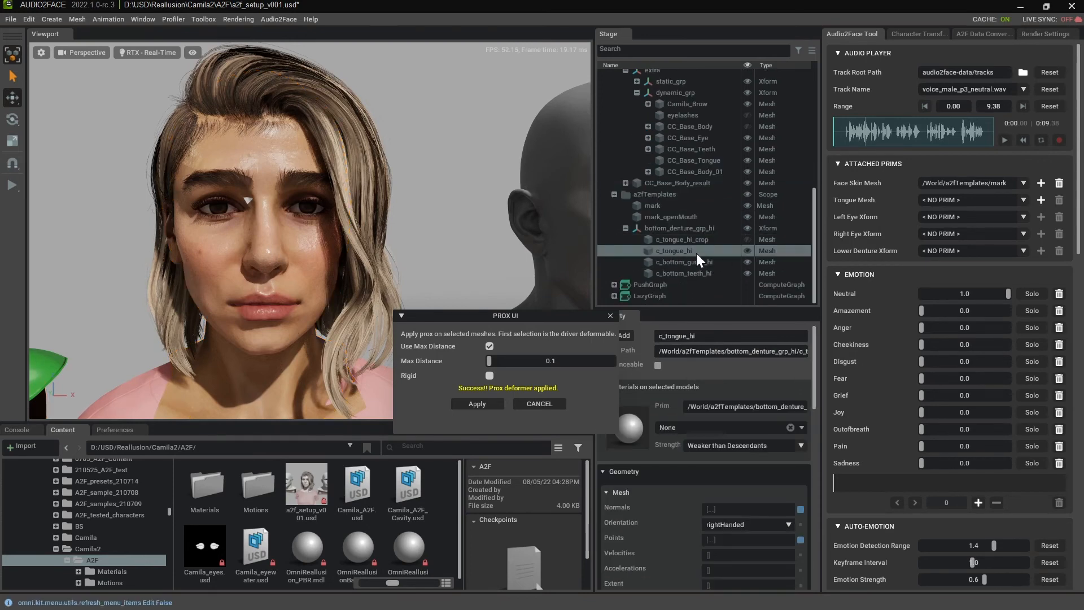
left_click(1041, 200)
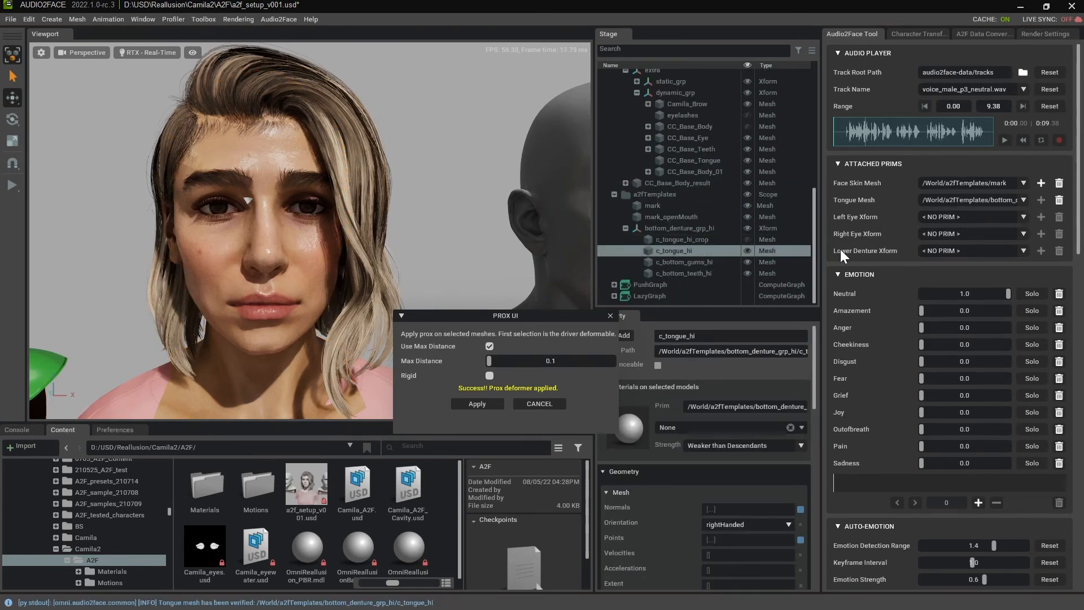
- Attach l_eye_grp from the character's eye_root as the Left Eye Xform and r_eye_grp as the Right Eye Xform
scroll(665, 121, "up", 3)
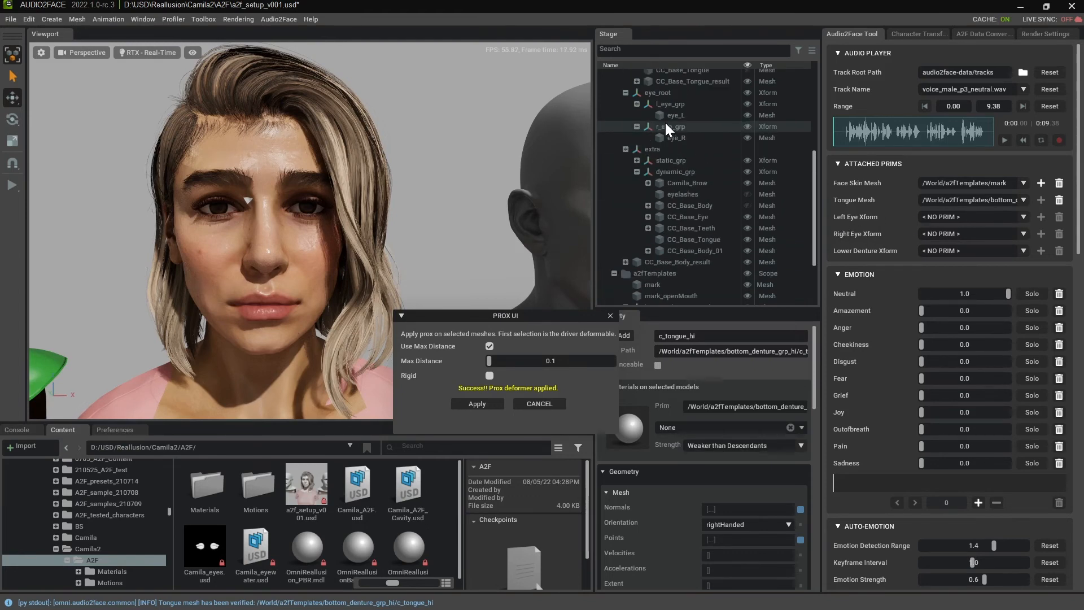
scroll(680, 139, "up", 2)
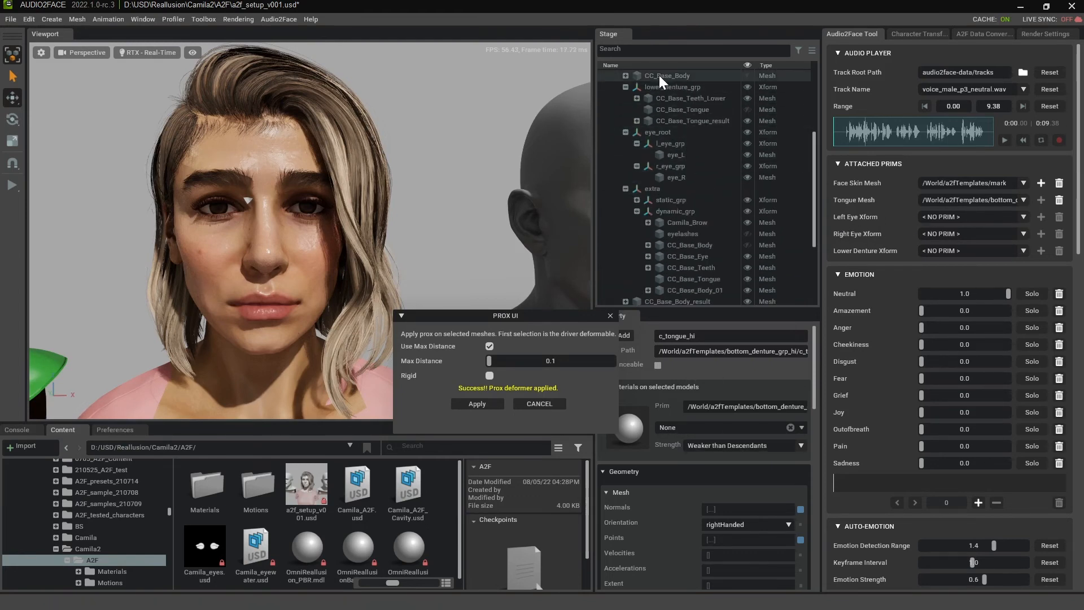
scroll(661, 96, "up", 2)
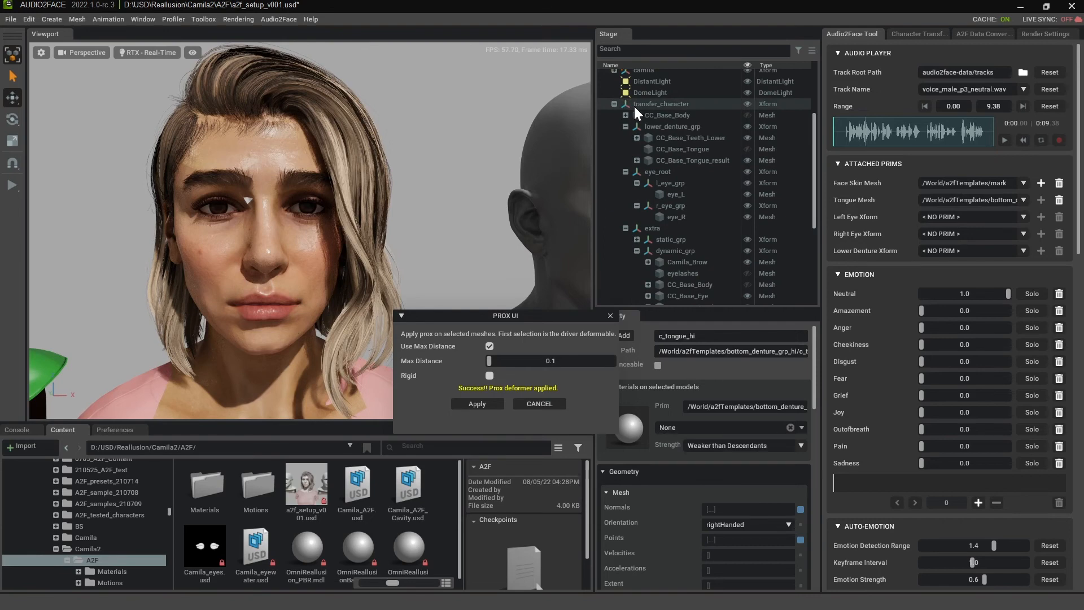
left_click(665, 182)
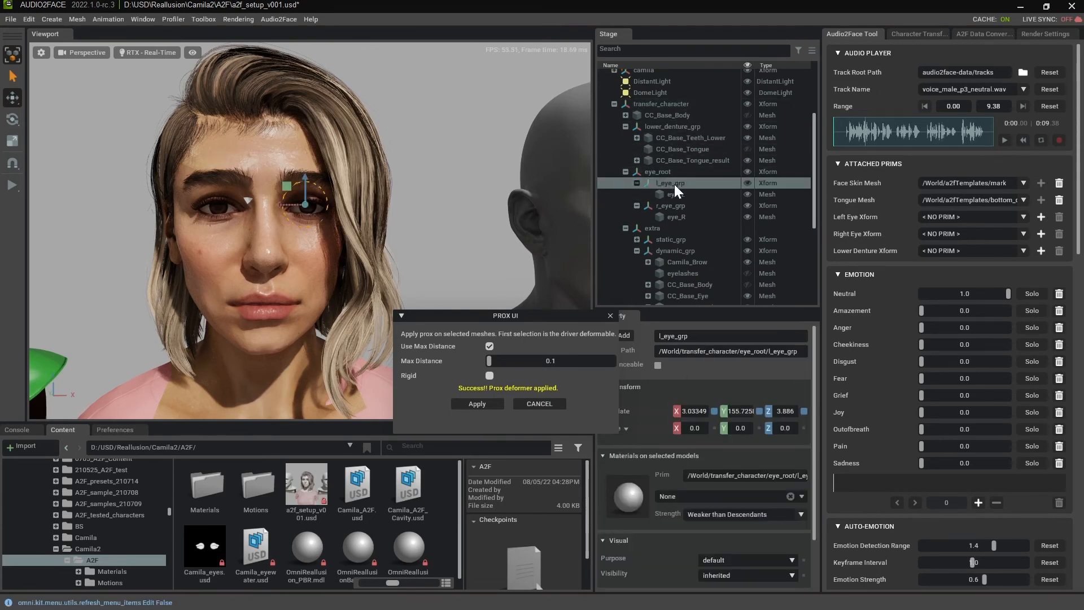
left_click(1040, 218)
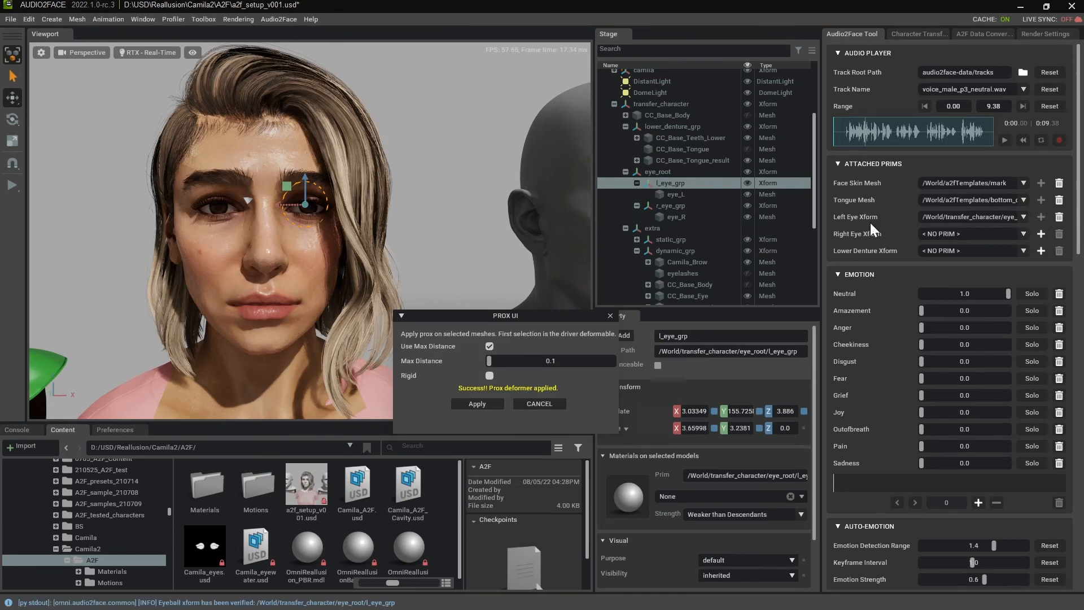
left_click(1041, 235)
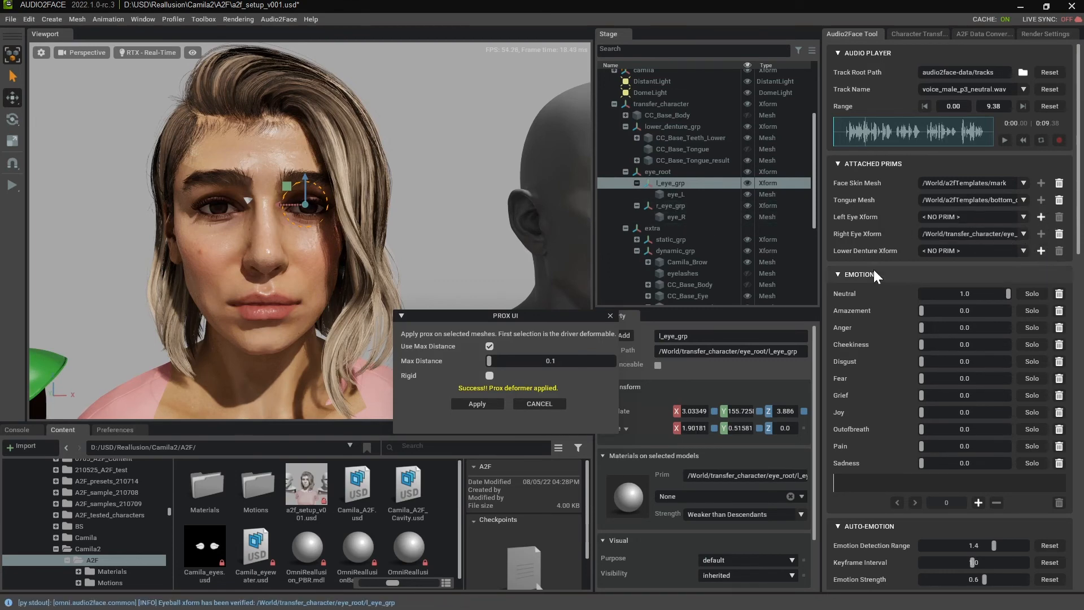
left_click(669, 206)
left_click(1035, 235)
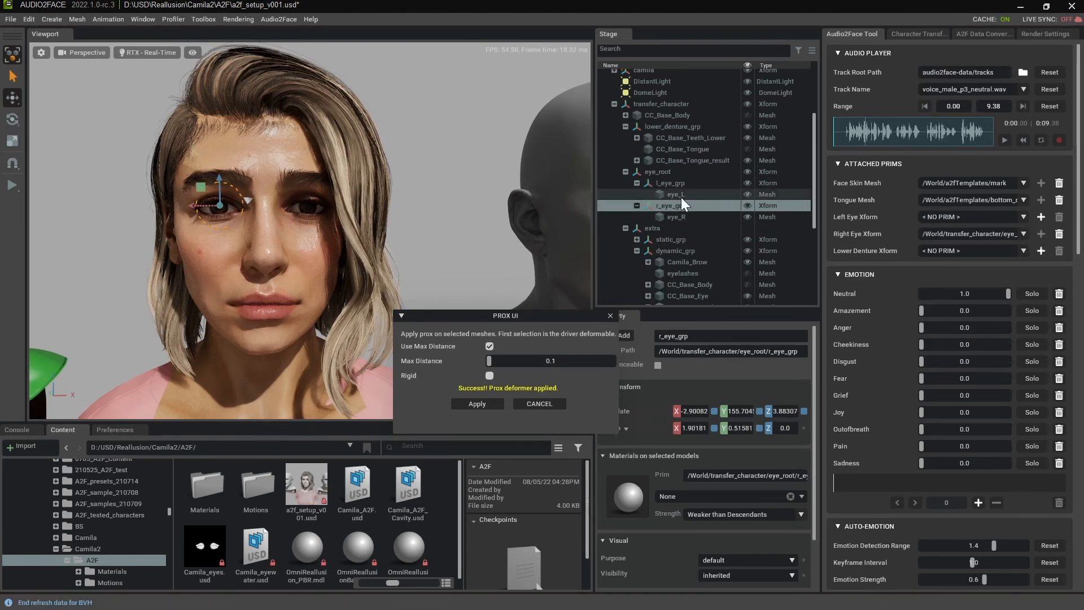
left_click(675, 183)
left_click(1042, 216)
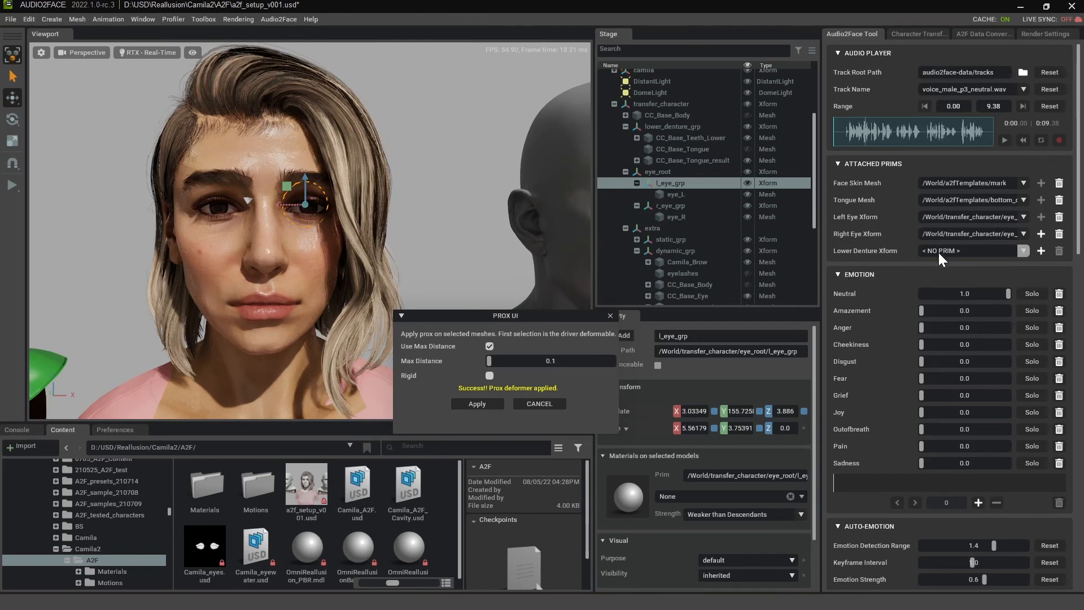
- Attach lower_denture_grp from transfer_character as the Lower Denture Xform
left_click(678, 128)
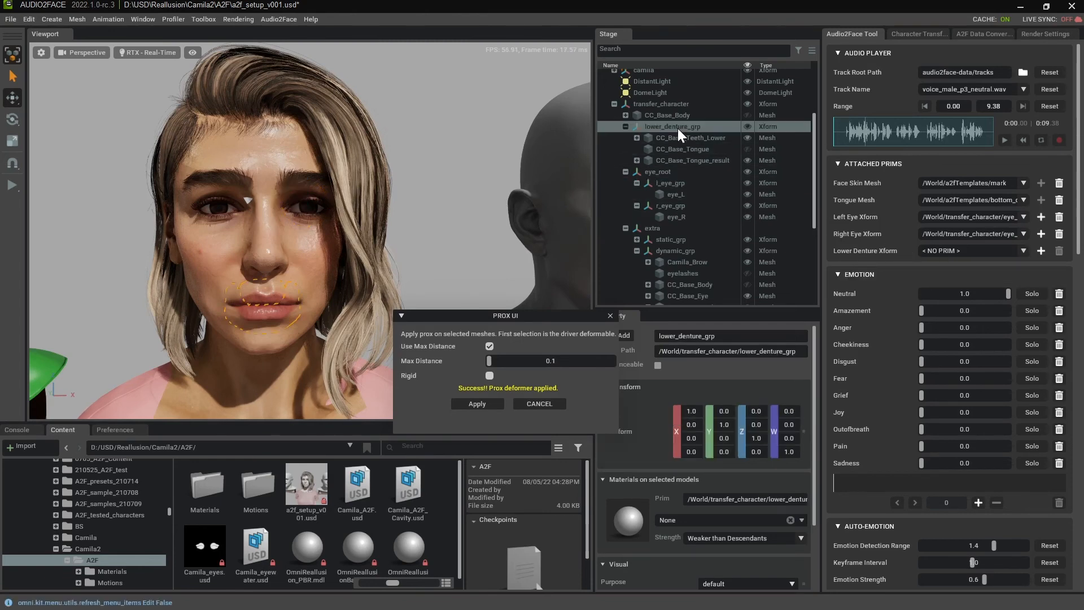
left_click(1040, 251)
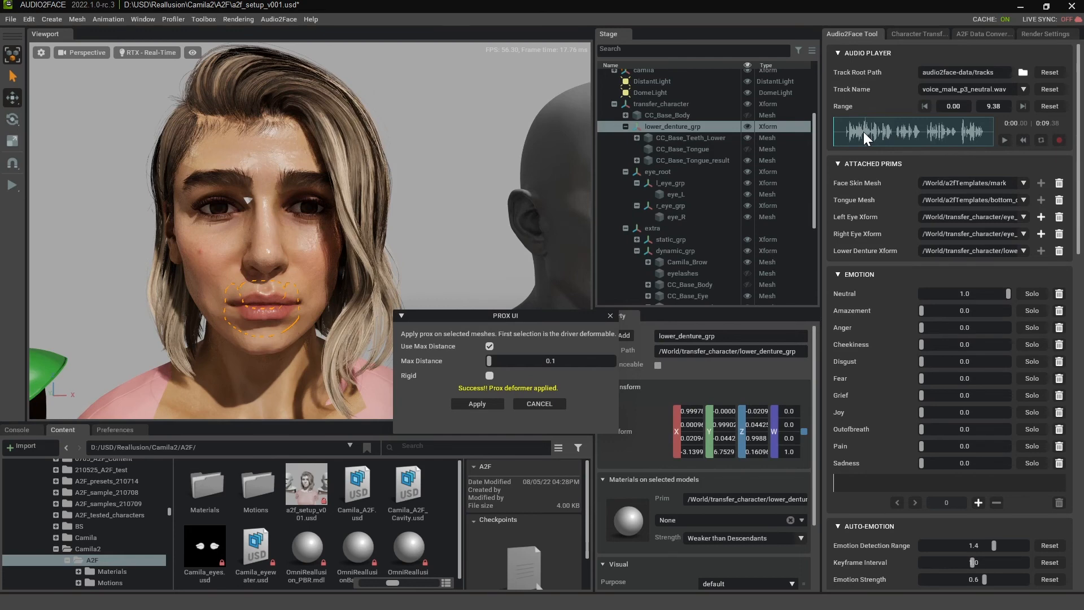
- Scrub through the voice track and inspect the character's mouth and lower teeth motion from an angle and close up
left_click_drag(863, 131, 910, 133)
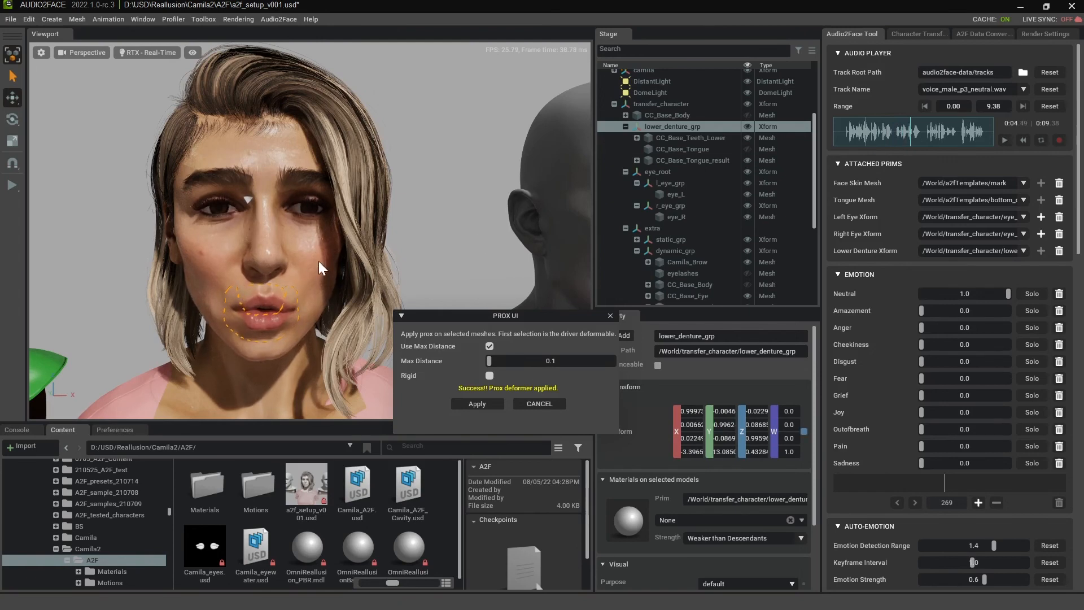
left_click_drag(422, 172, 369, 235, "alt")
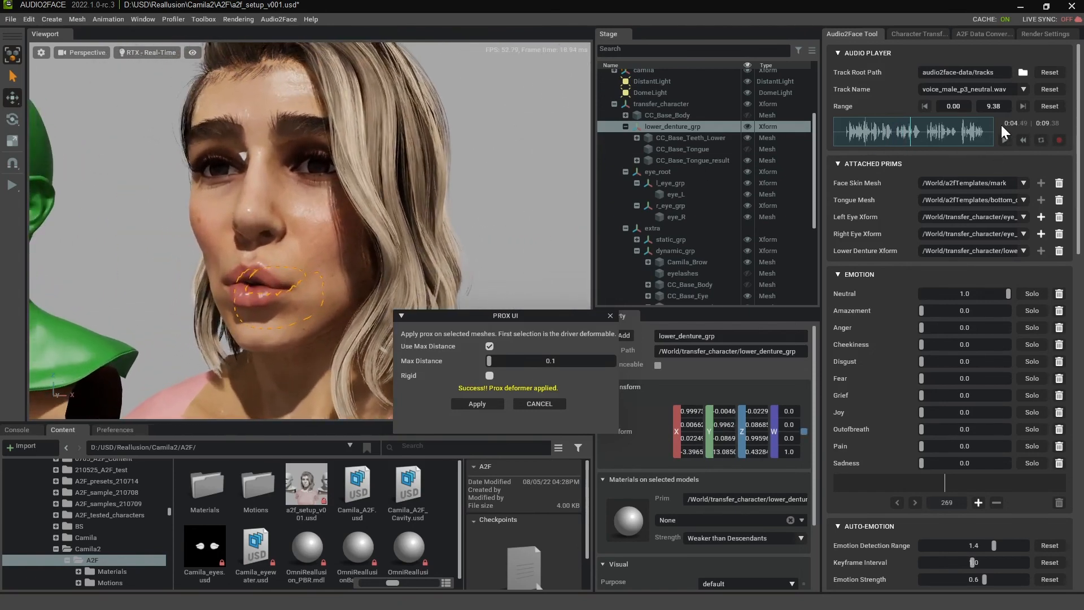
left_click_drag(881, 132, 871, 131)
left_click_drag(367, 213, 283, 222, "alt")
middle_click_drag(283, 221, 312, 147)
right_click_drag(204, 178, 493, 215, "alt")
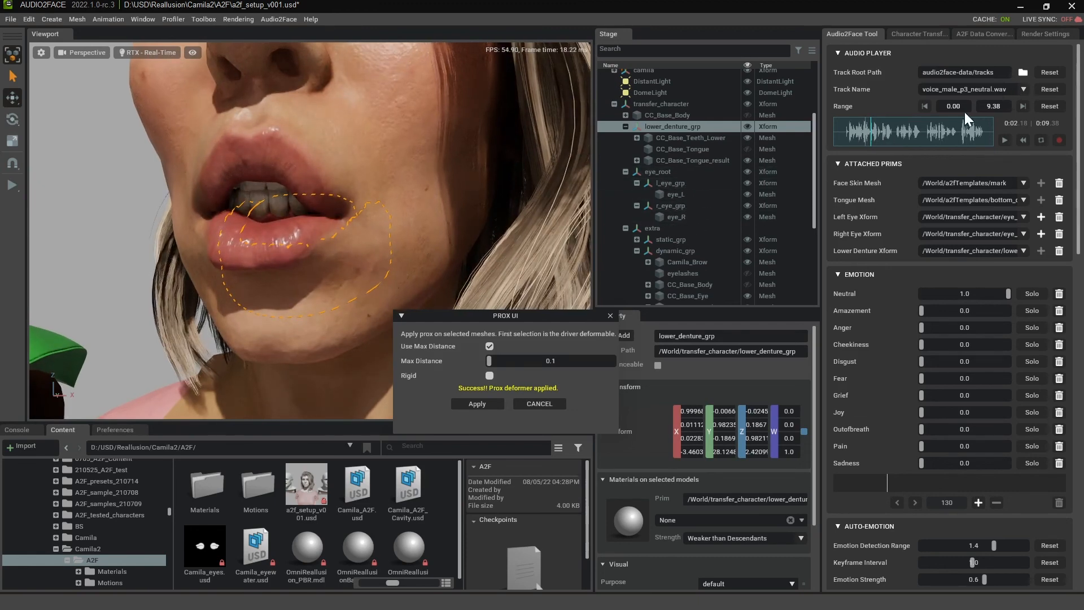
mouse_move(874, 133)
left_mouse_down()
mouse_move(859, 133)
mouse_move(871, 139)
left_mouse_up()
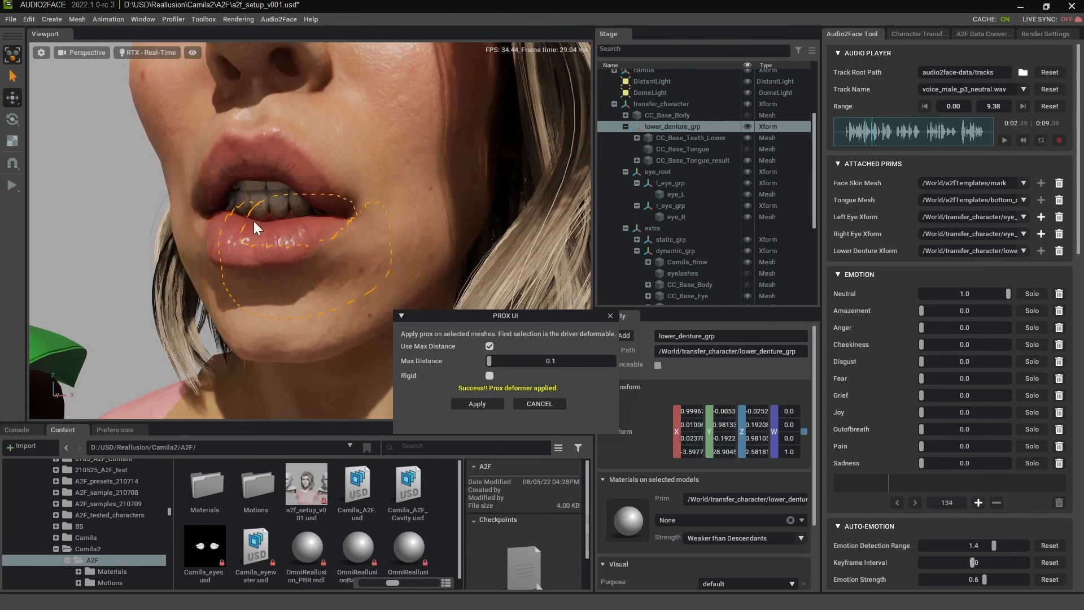
- Select CC_Base_Teeth_Lower and CC_Base_Teeth to check which teeth each mesh covers, and locate CC_Base_Teeth in dynamic_grp
left_click(703, 137)
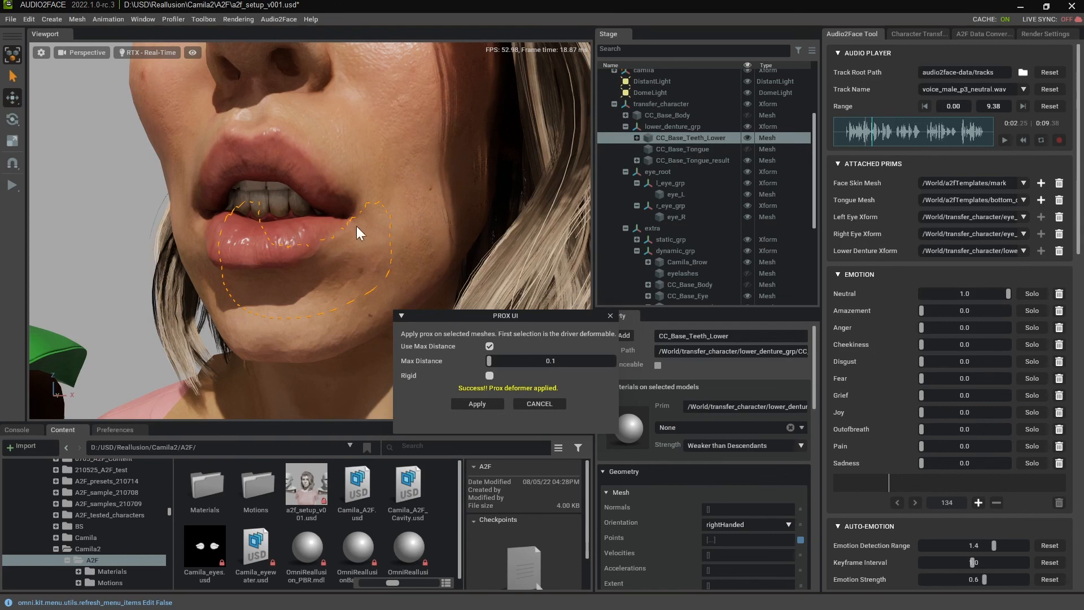
left_click(281, 201)
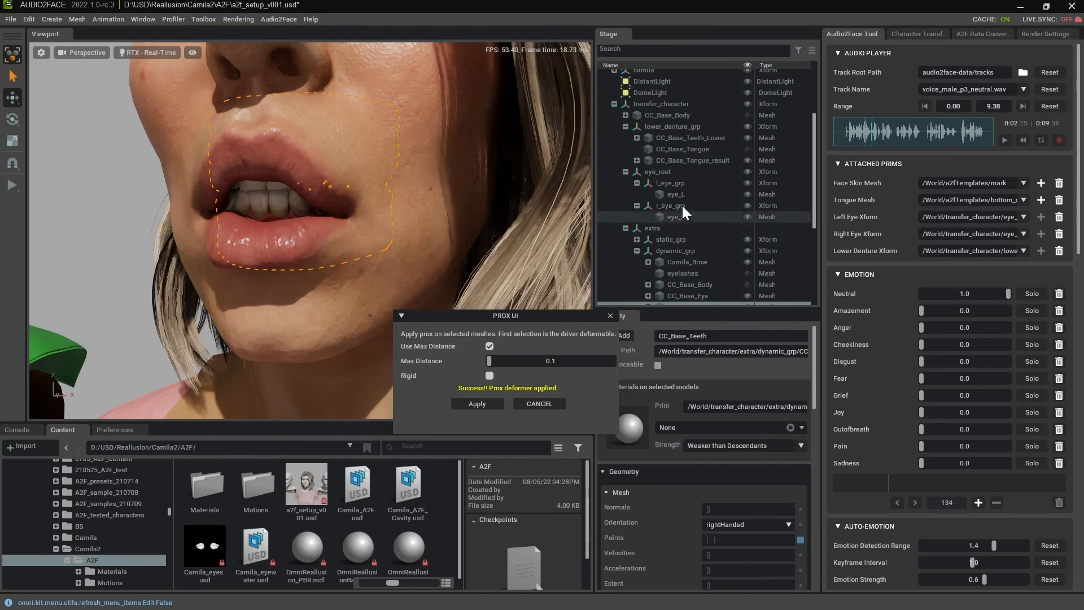
scroll(682, 205, "down", 3)
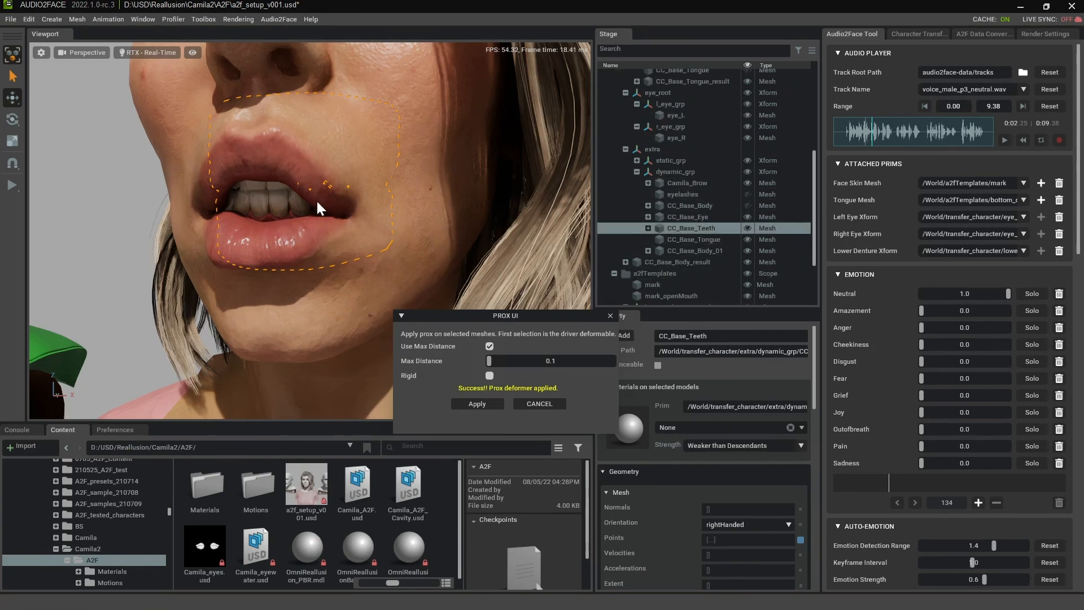